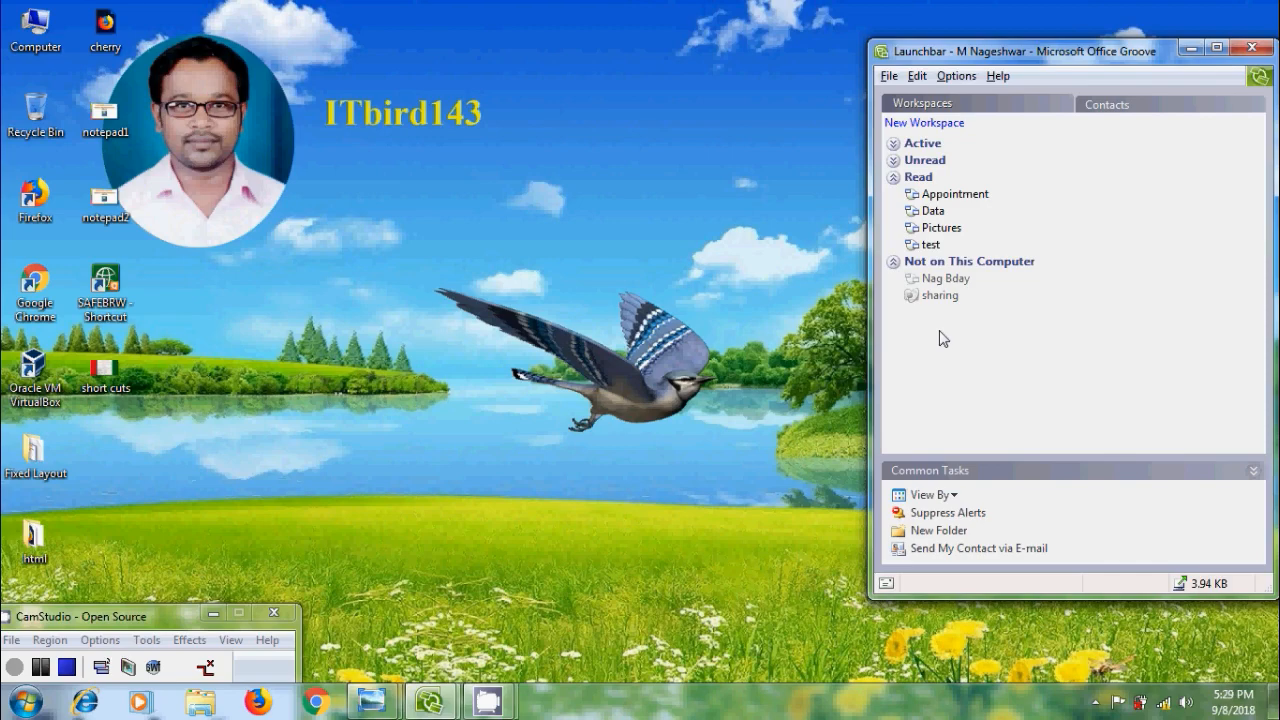
- Open the "test" workspace and add the Notepad tool to it
double_click(931, 245)
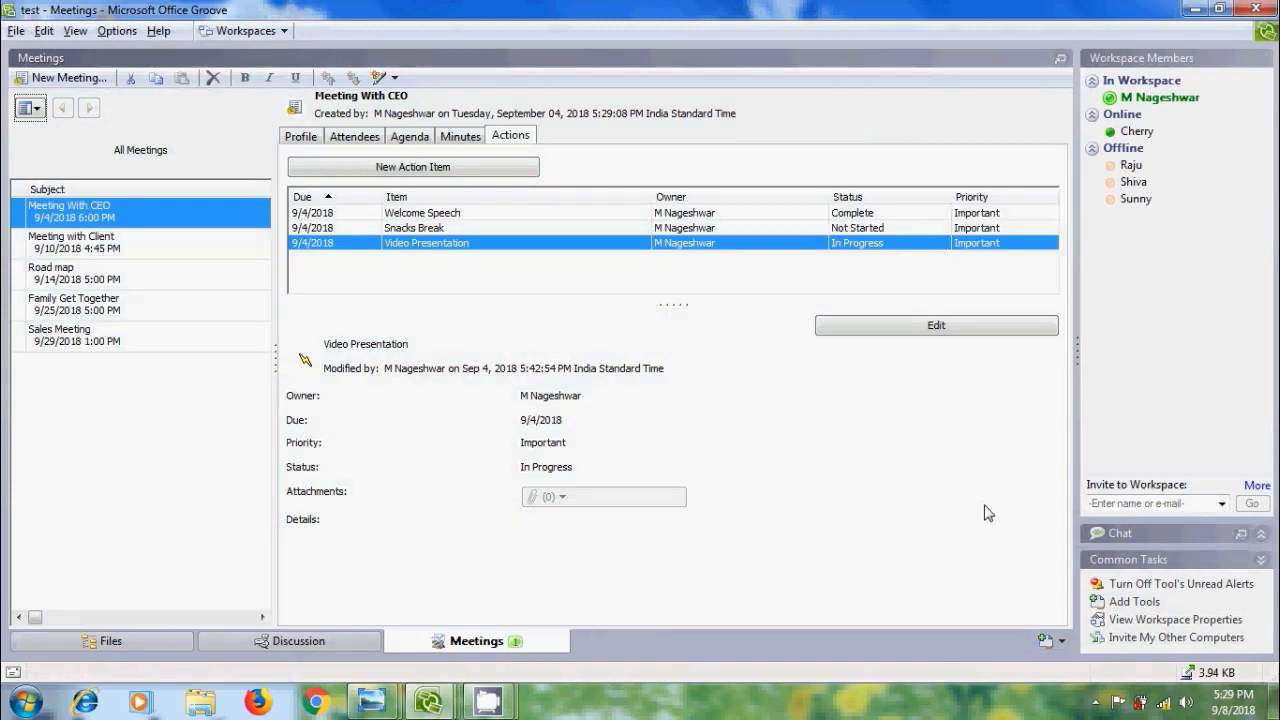
click(1062, 641)
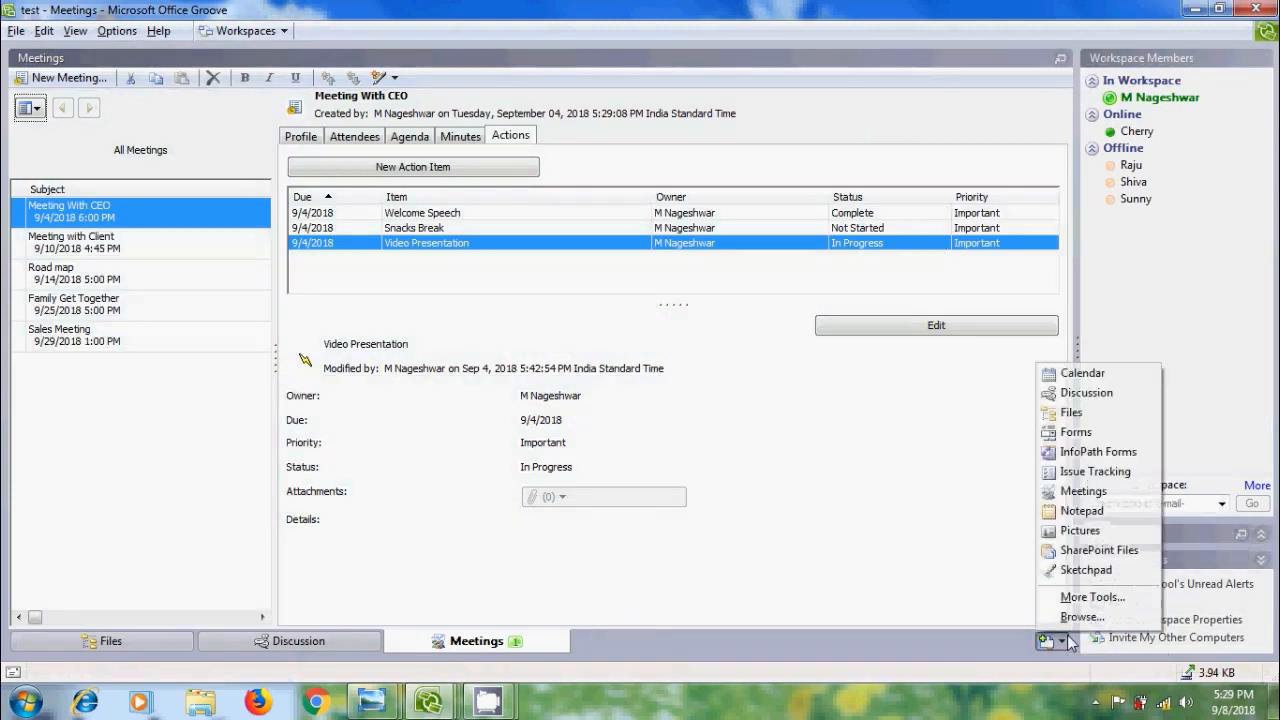
click(1070, 508)
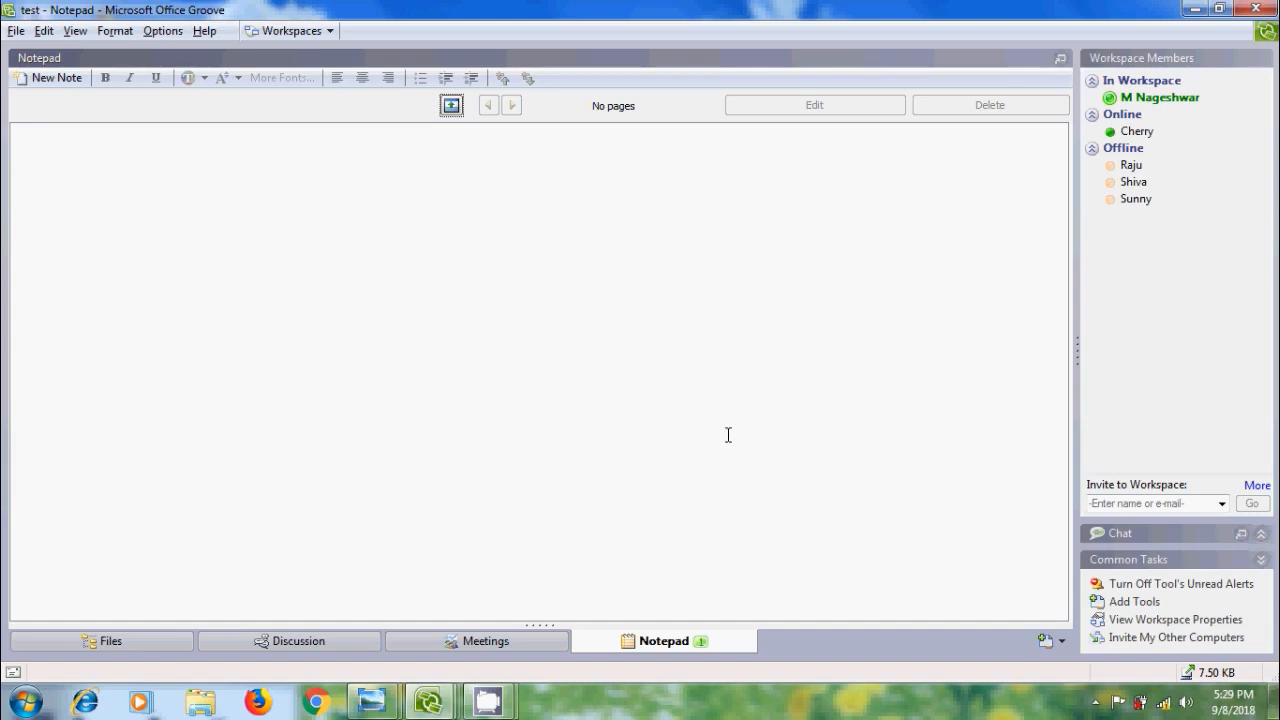
- Create a note titled "Clint Meet" containing "hai Friends, Plz watch itbird143." and select that sentence
click(59, 86)
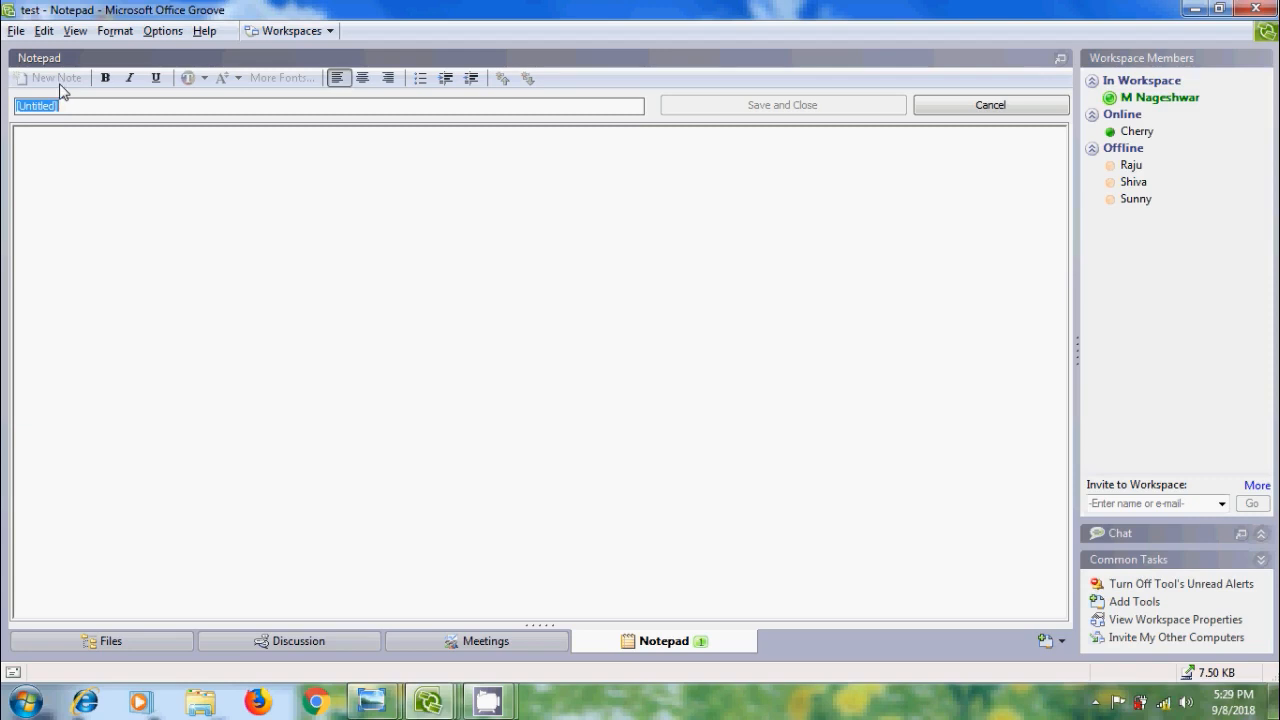
text(Cl)
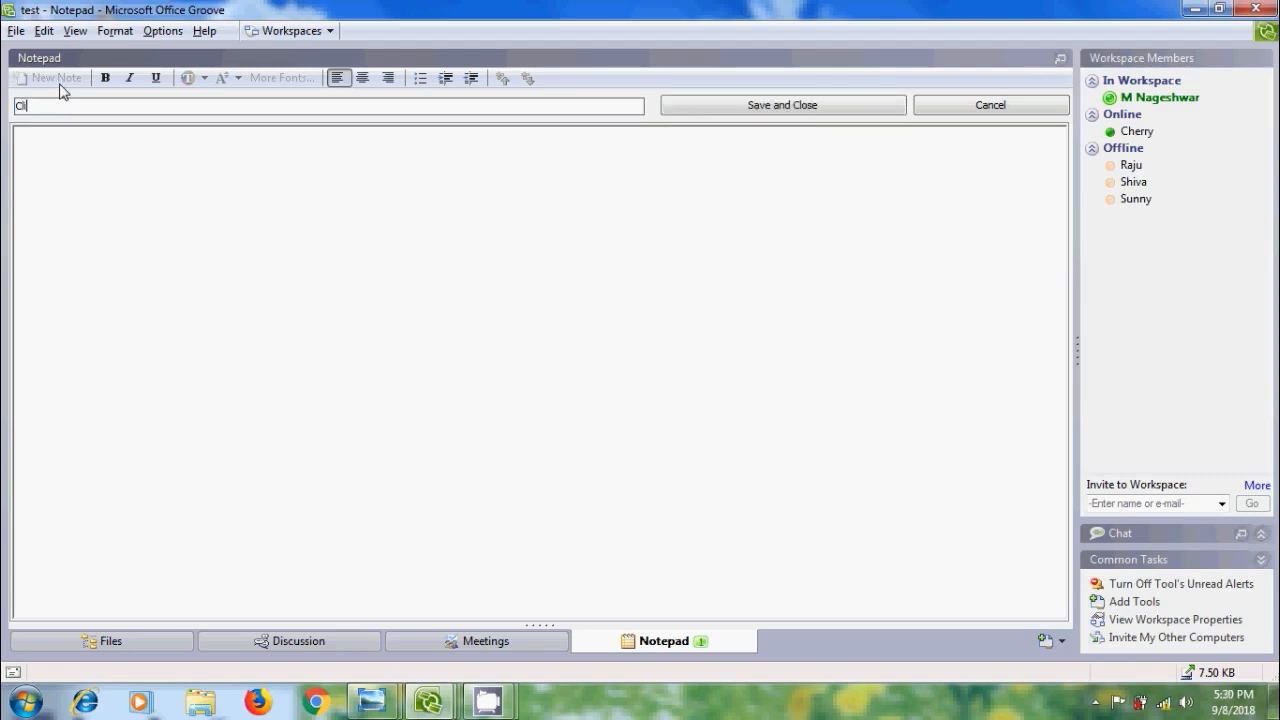
text(int Meet)
click(89, 188)
text(hai Fr)
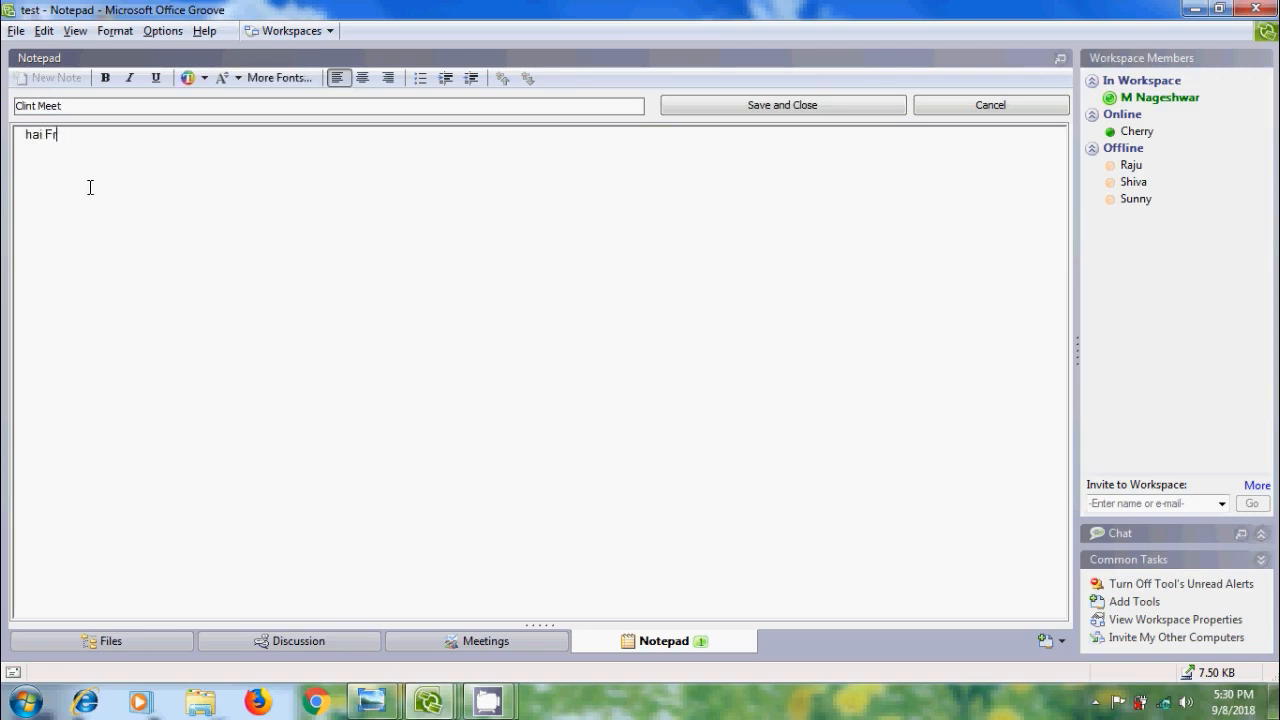
text(iends, Plzw)
key(BackSpace)
text(watch itbi)
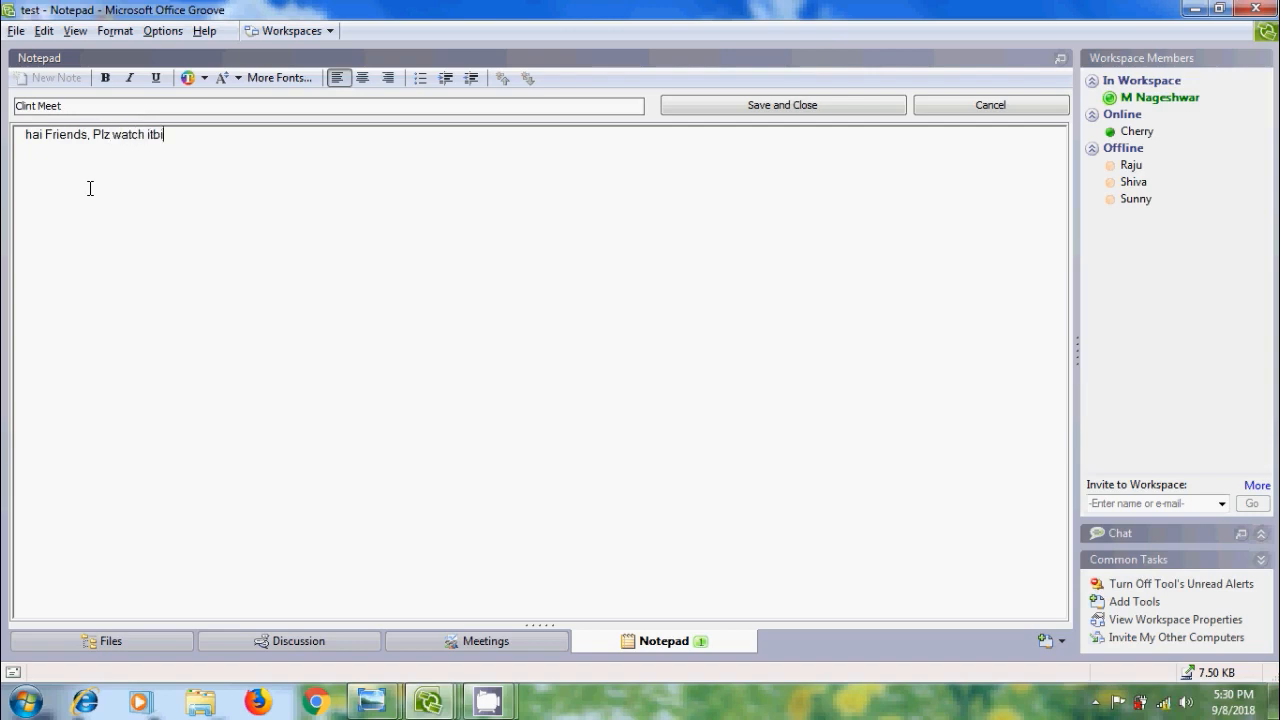
text(rd143.)
drag(200, 131, 8, 132)
right_click(142, 136)
mouse_move(277, 298)
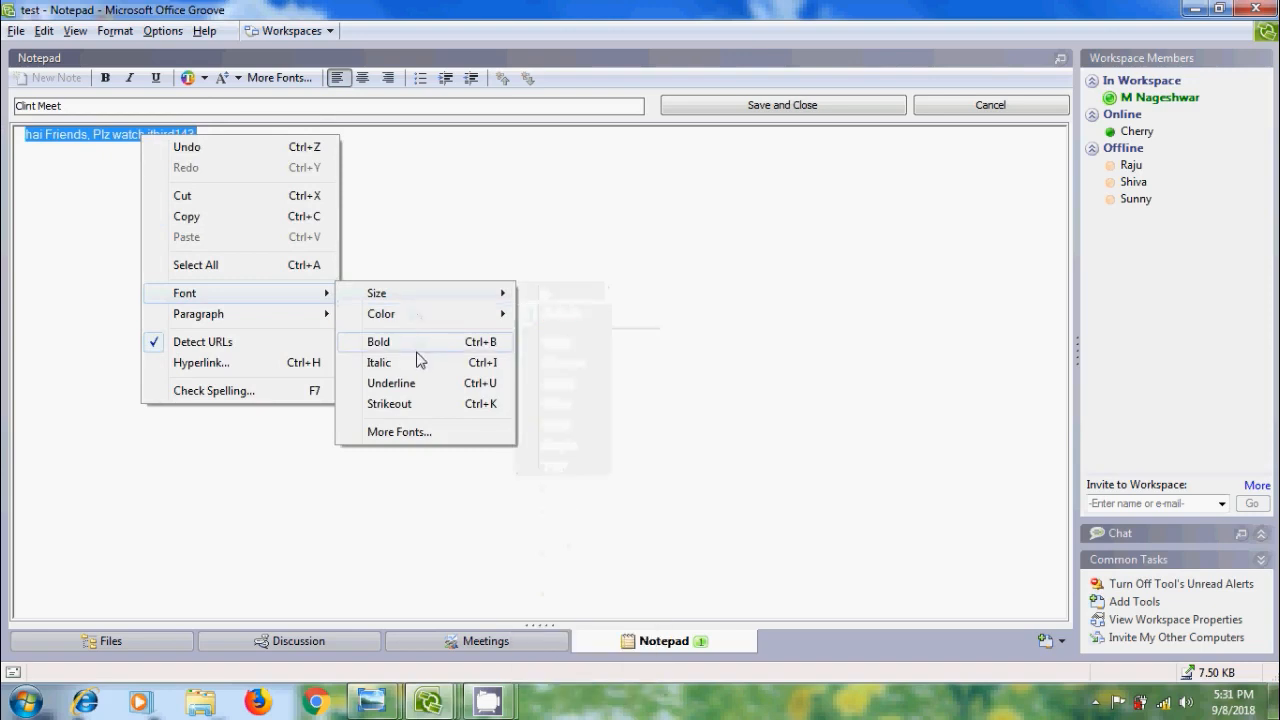
click(438, 434)
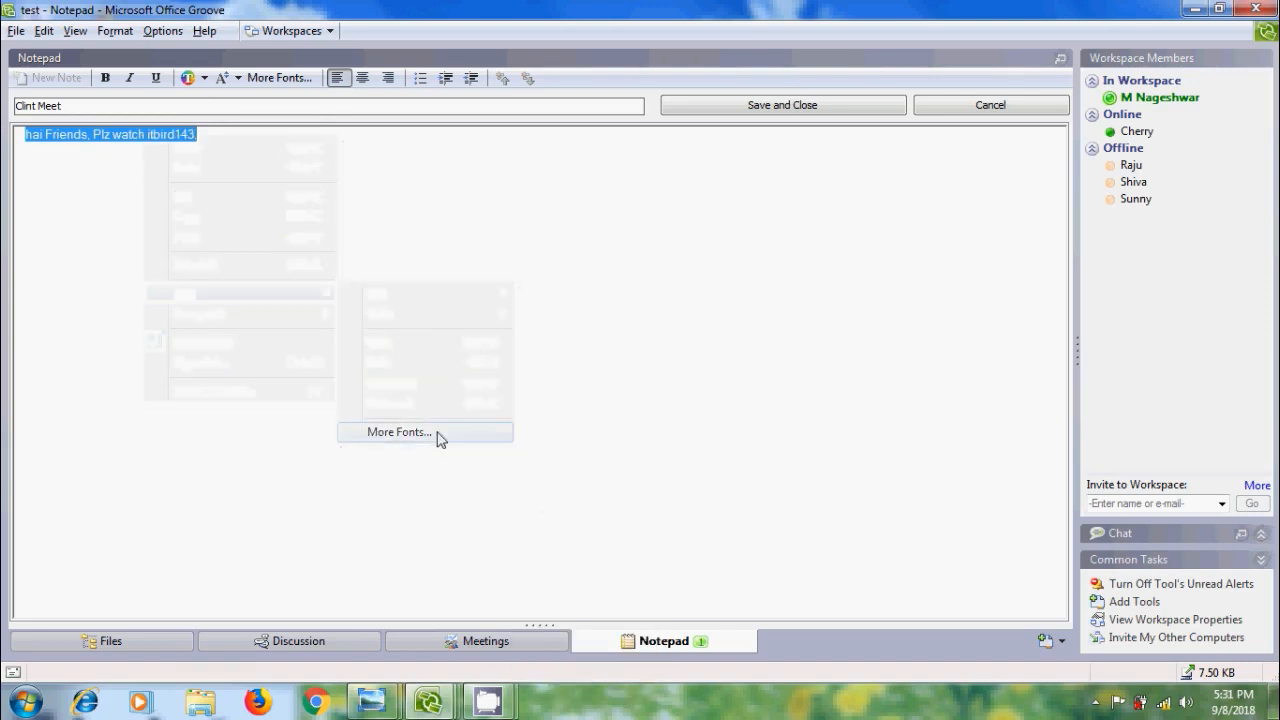
click(796, 263)
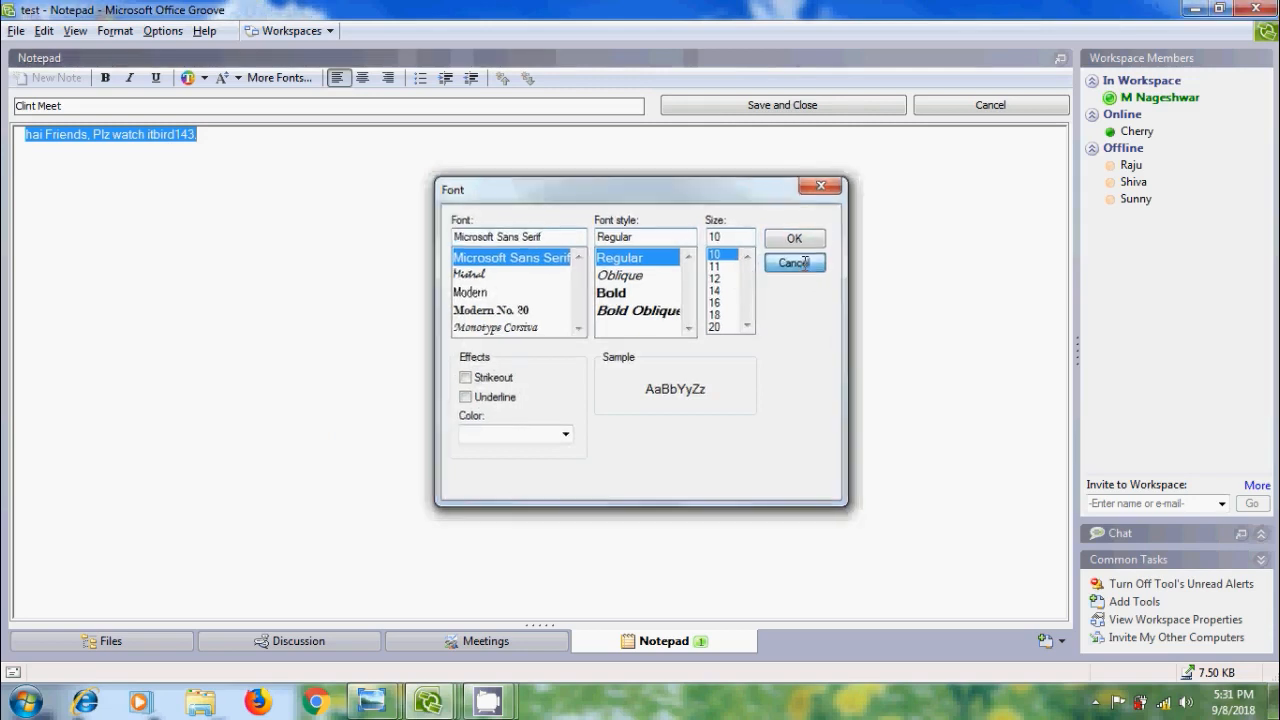
- Increase the font size of the selected sentence in the note
right_click(160, 140)
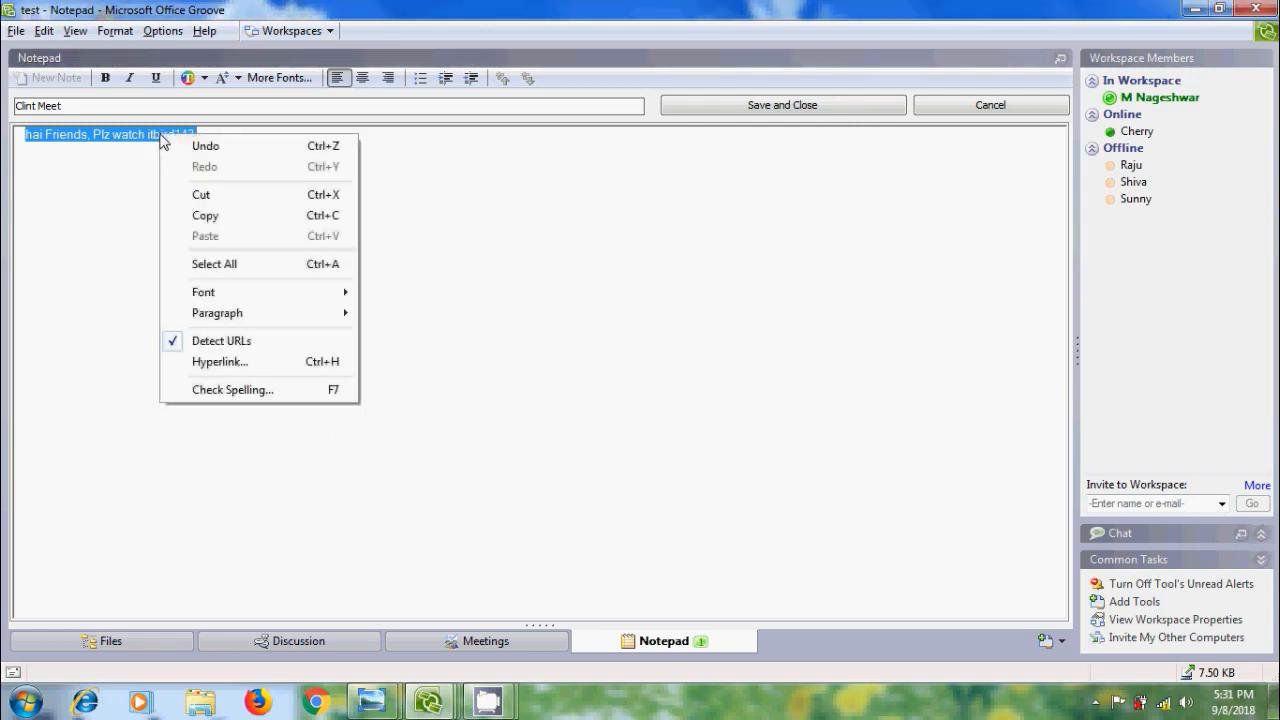
mouse_move(309, 316)
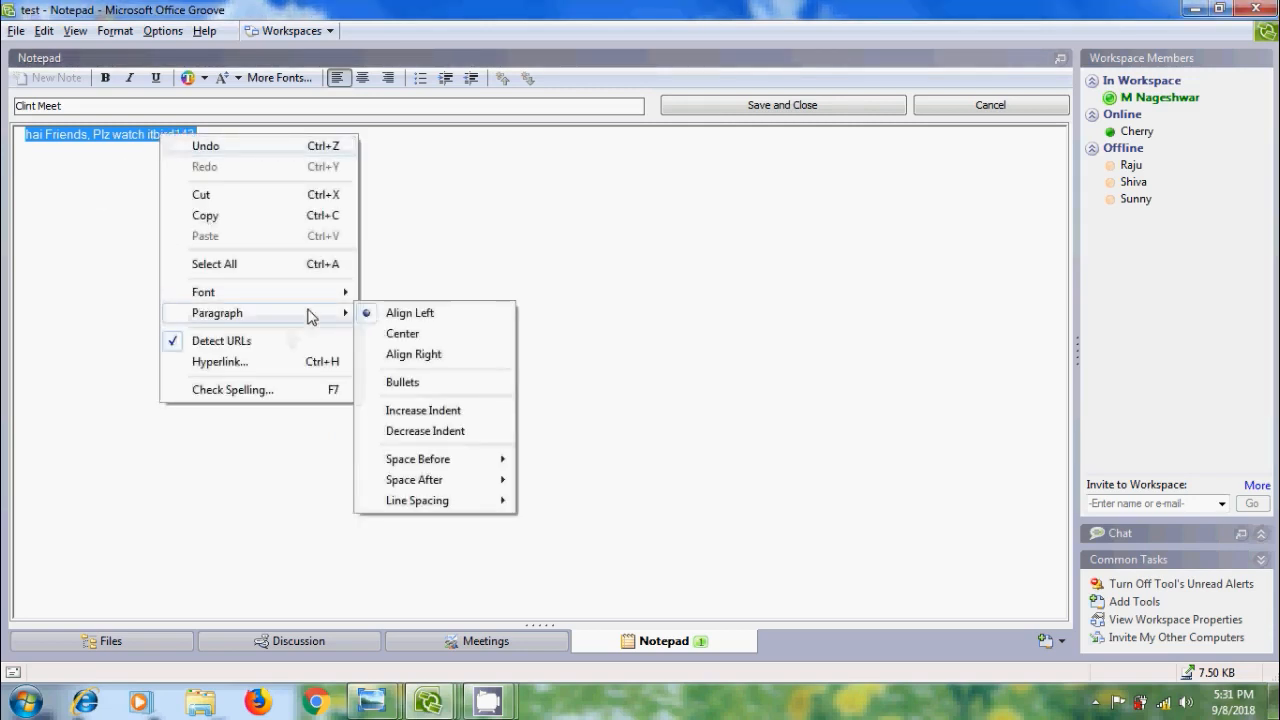
mouse_move(471, 463)
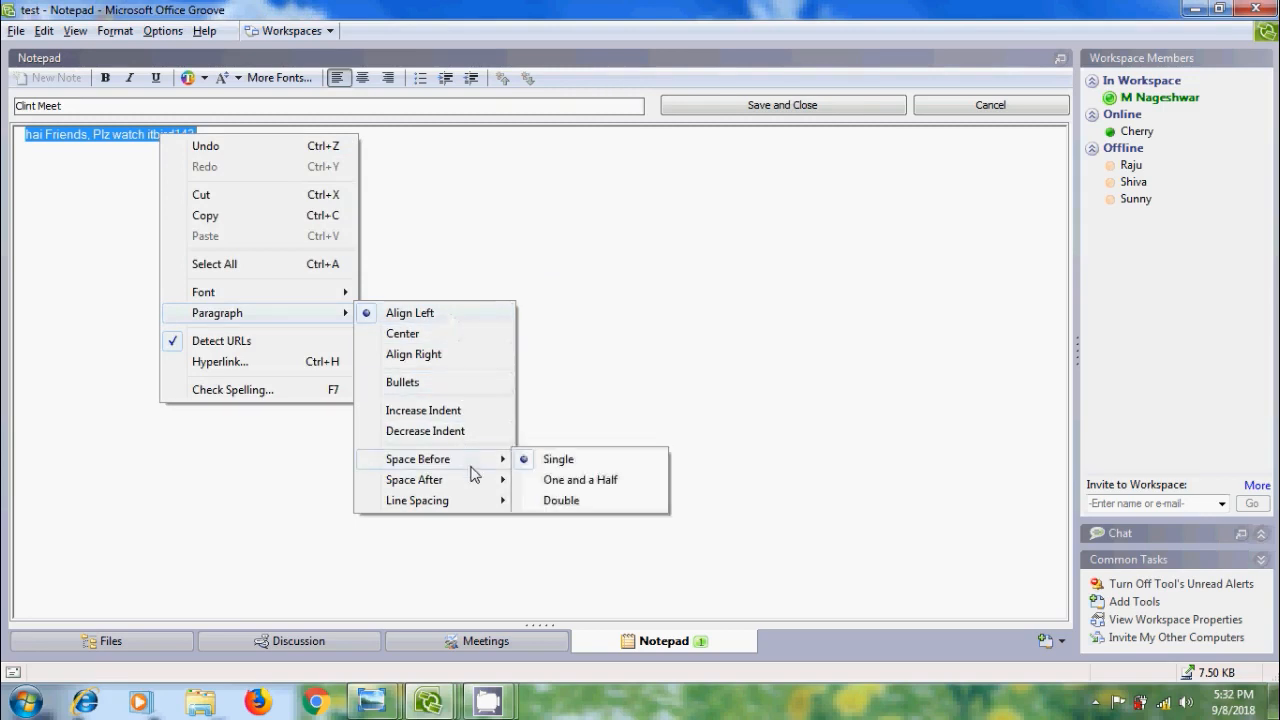
mouse_move(488, 504)
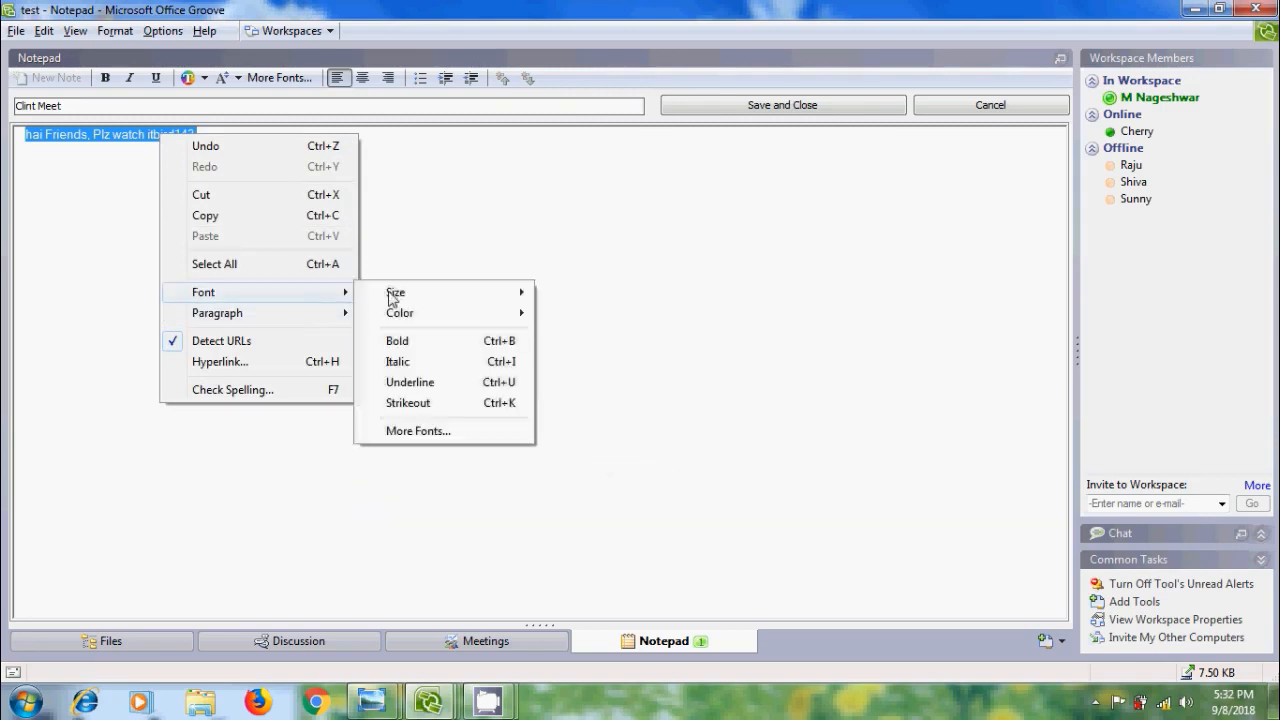
mouse_move(466, 294)
click(551, 357)
- Colour the selected sentence green, then save and close the "Clint Meet" note
right_click(183, 146)
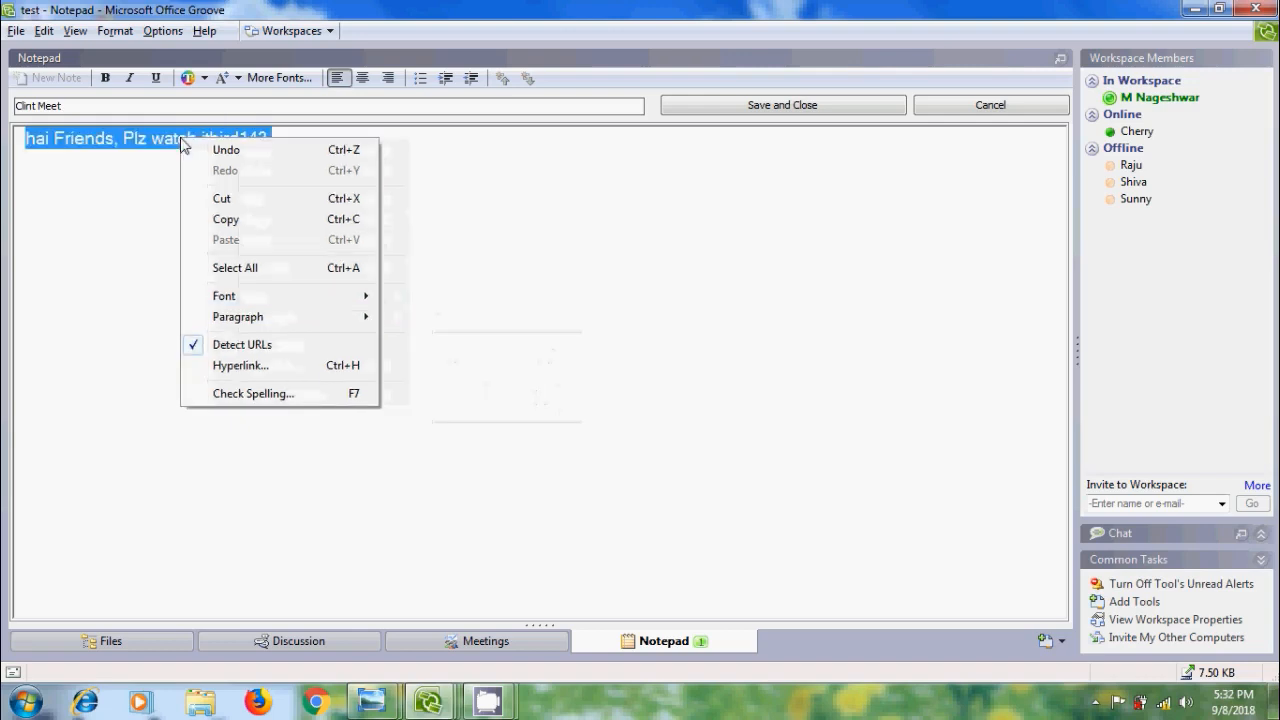
mouse_move(326, 297)
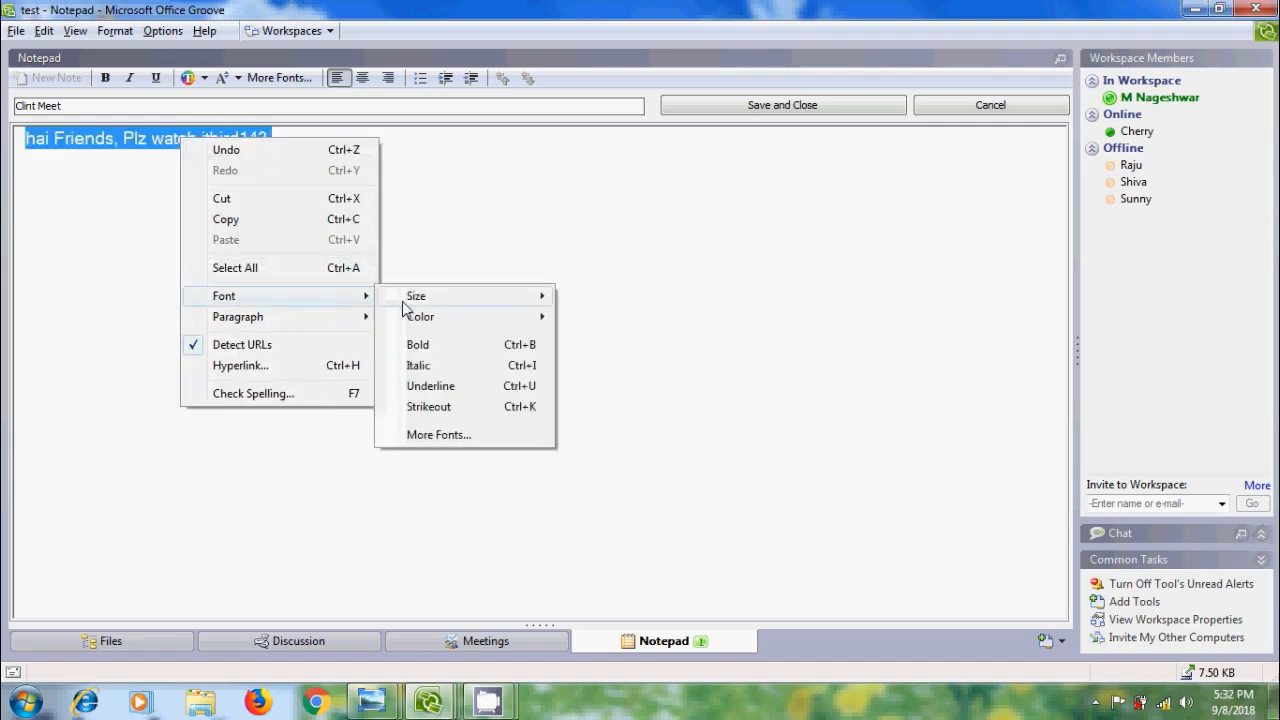
mouse_move(531, 322)
click(612, 387)
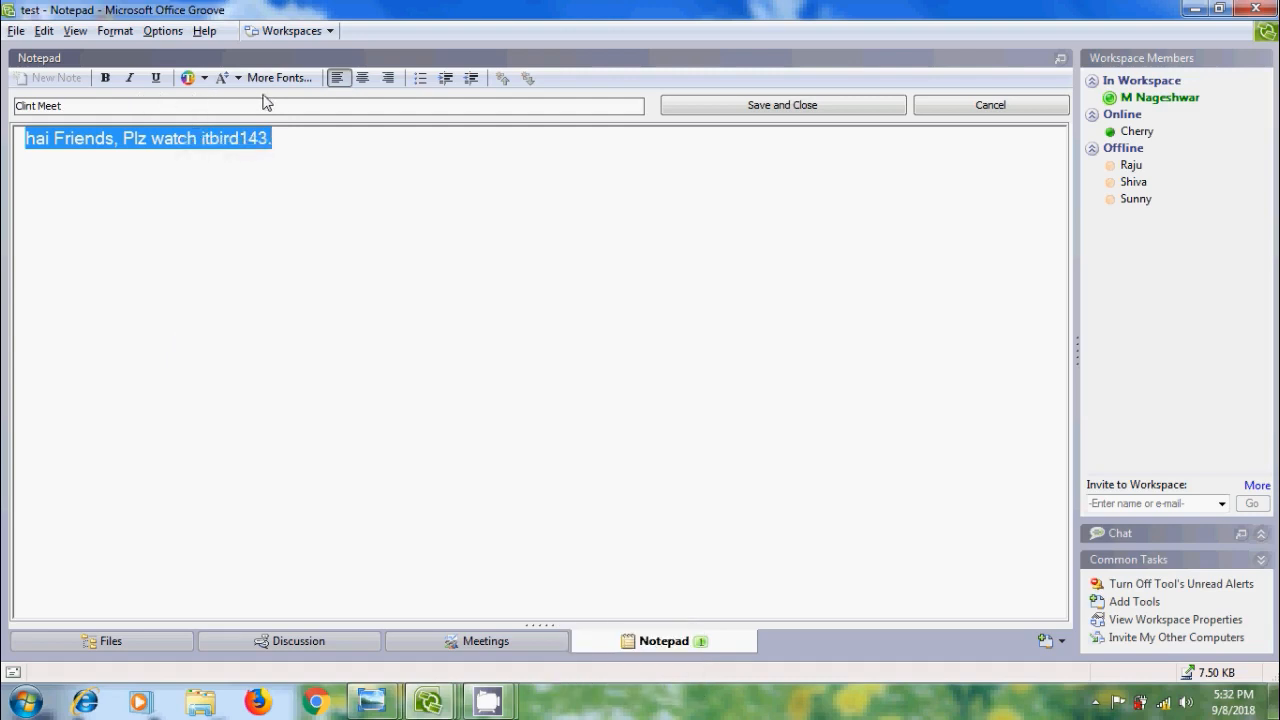
click(357, 149)
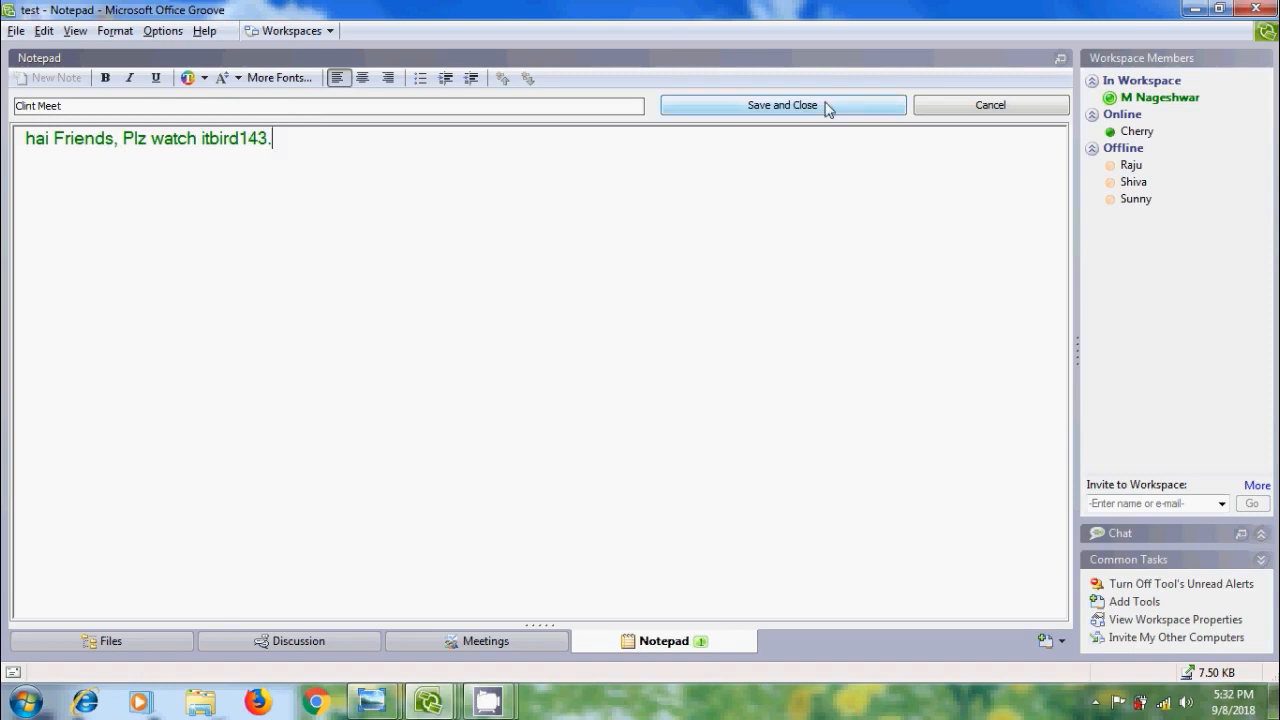
click(782, 105)
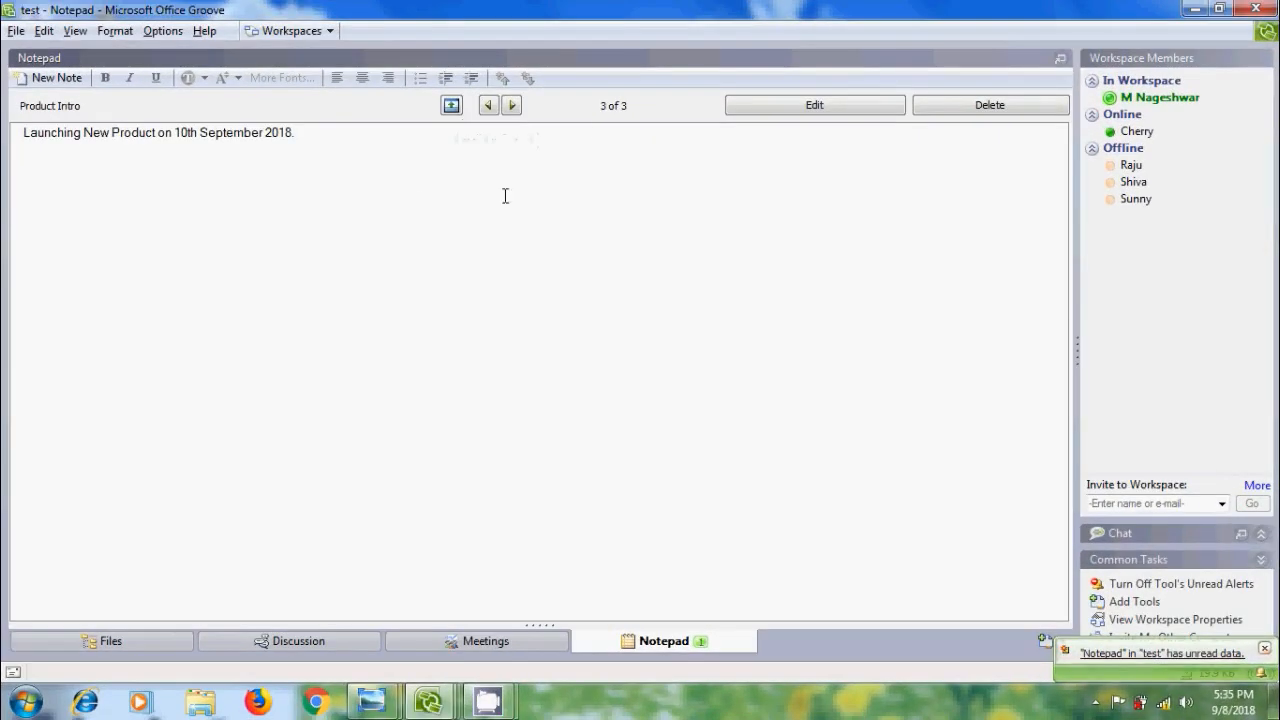
- Show the list of notes and page forward through the saved notes
click(451, 107)
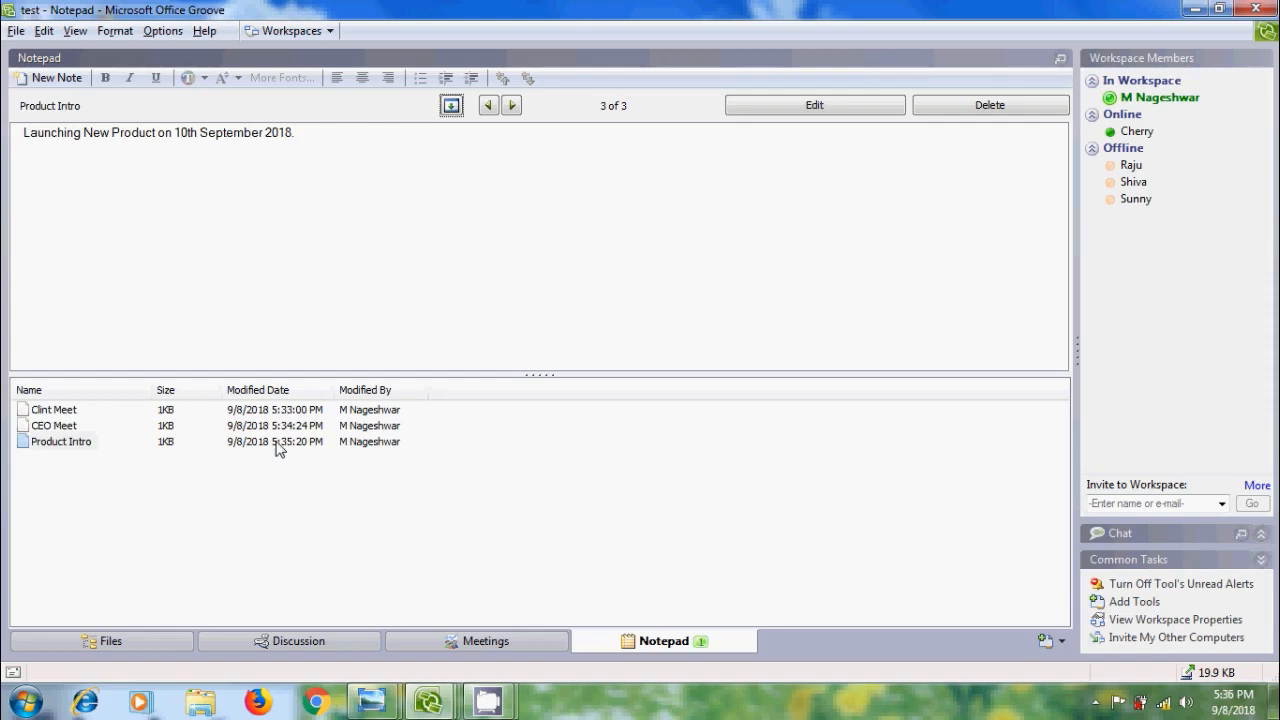
click(511, 106)
click(511, 106)
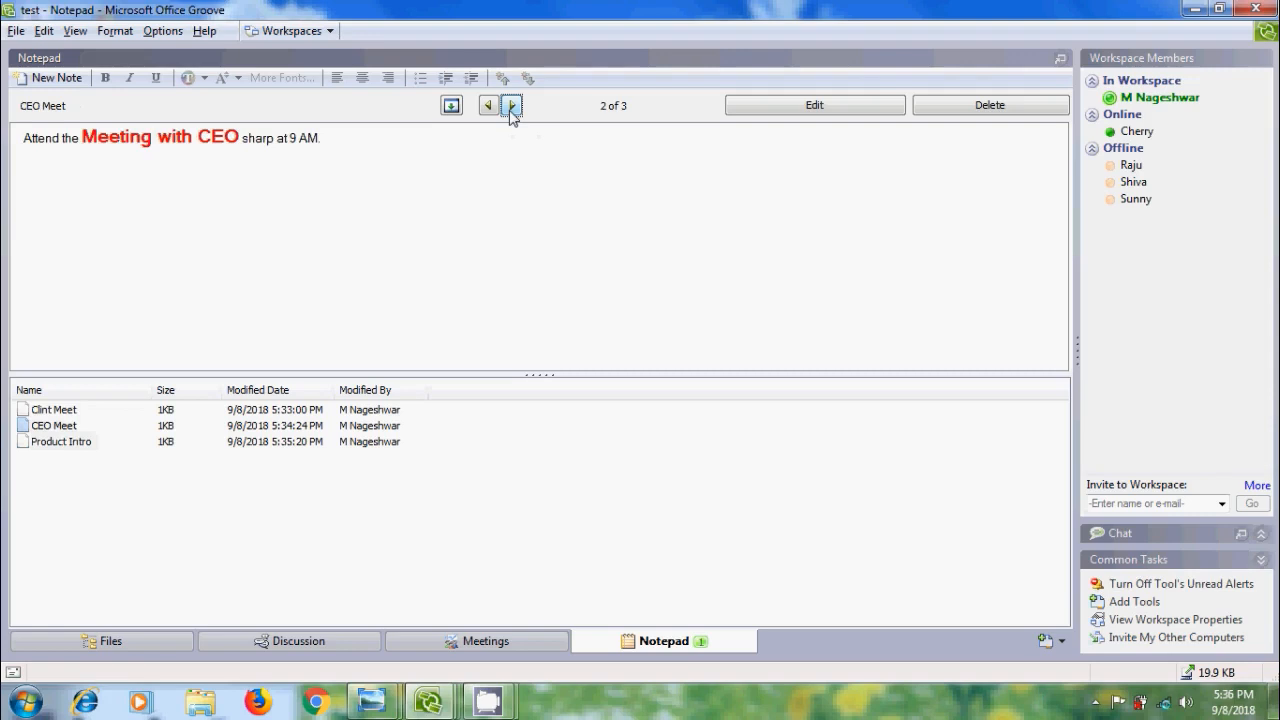
click(511, 106)
click(511, 106)
click(511, 106)
click(511, 106)
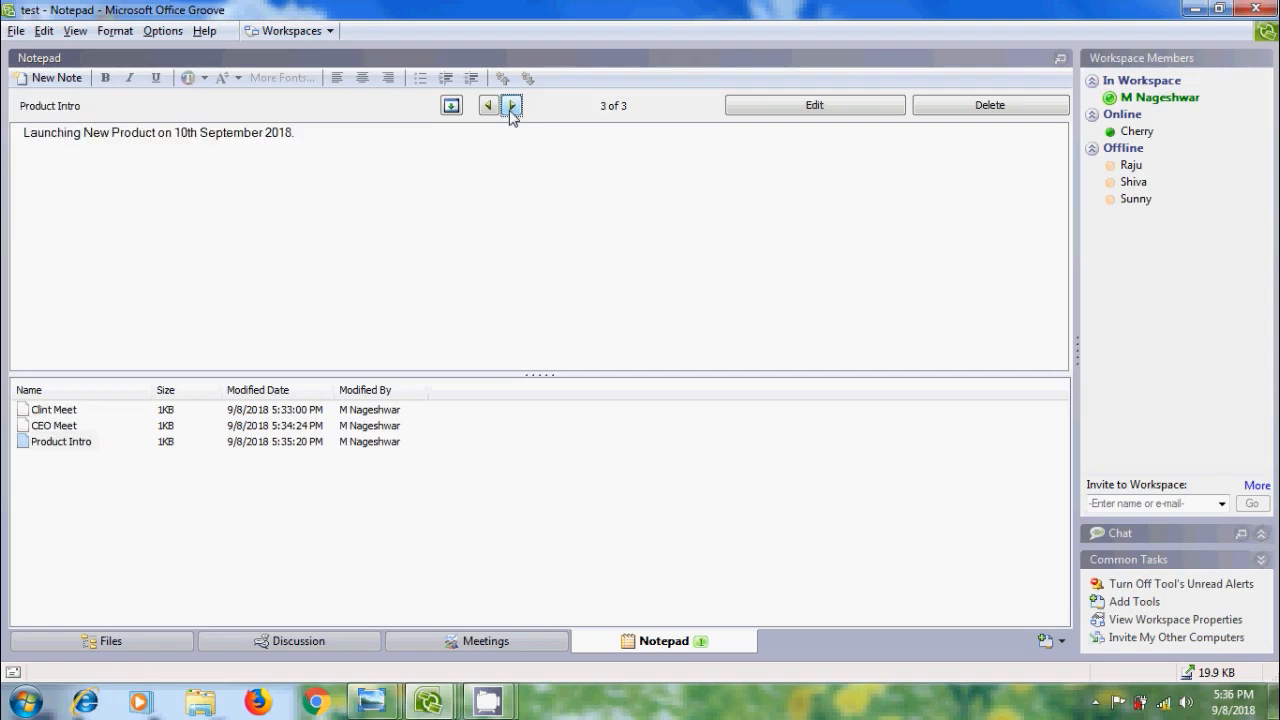
- Append "Thank You." to the sentence in the "Clint Meet" note and save it
click(66, 412)
click(836, 108)
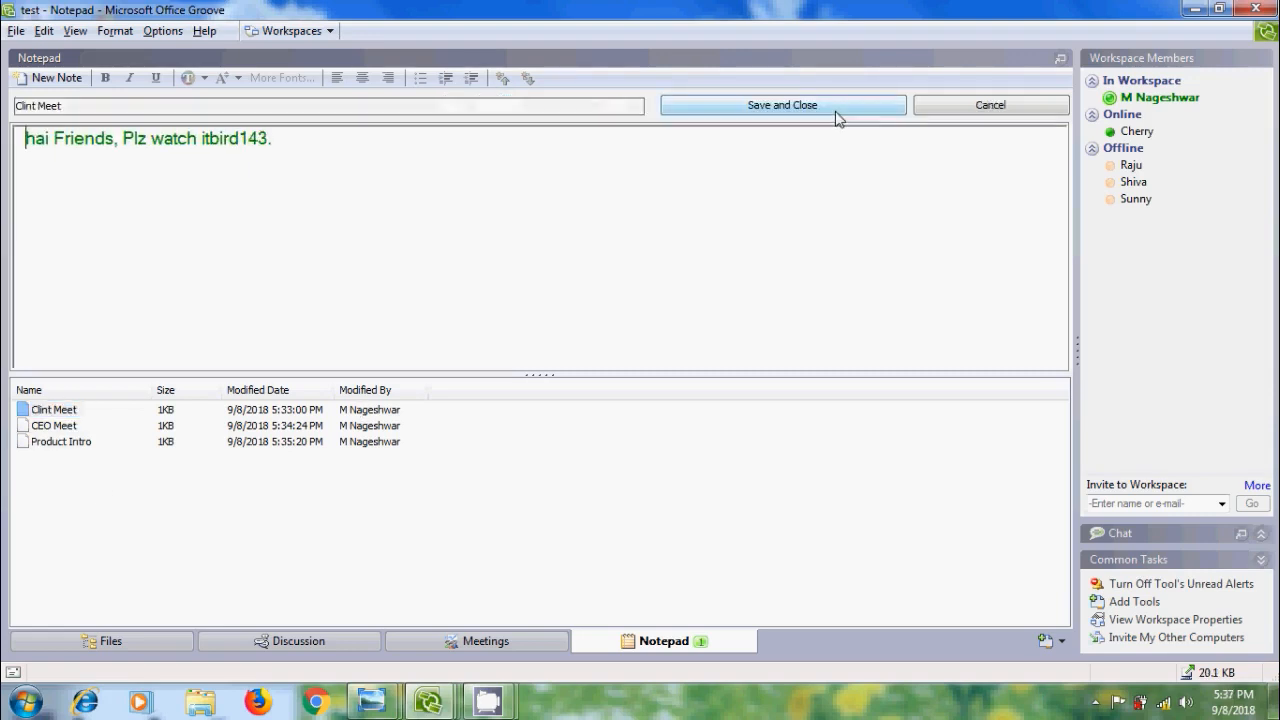
text(Thank)
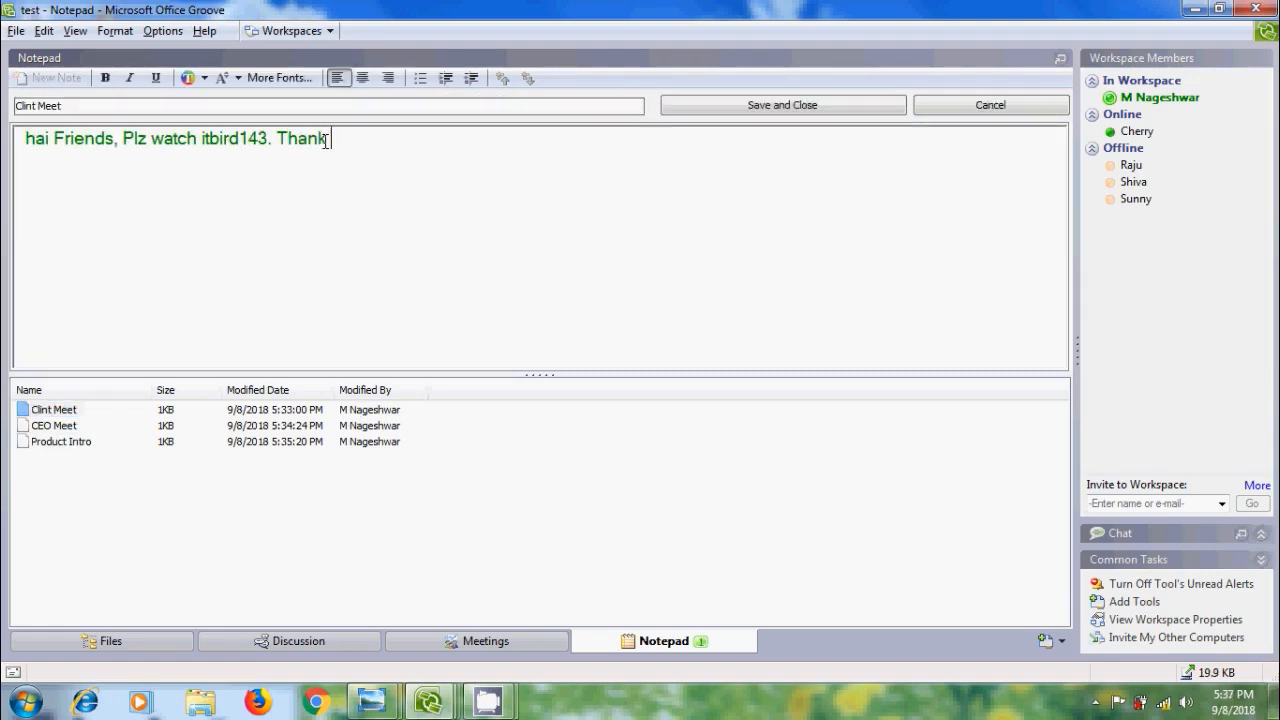
text( You.)
click(826, 112)
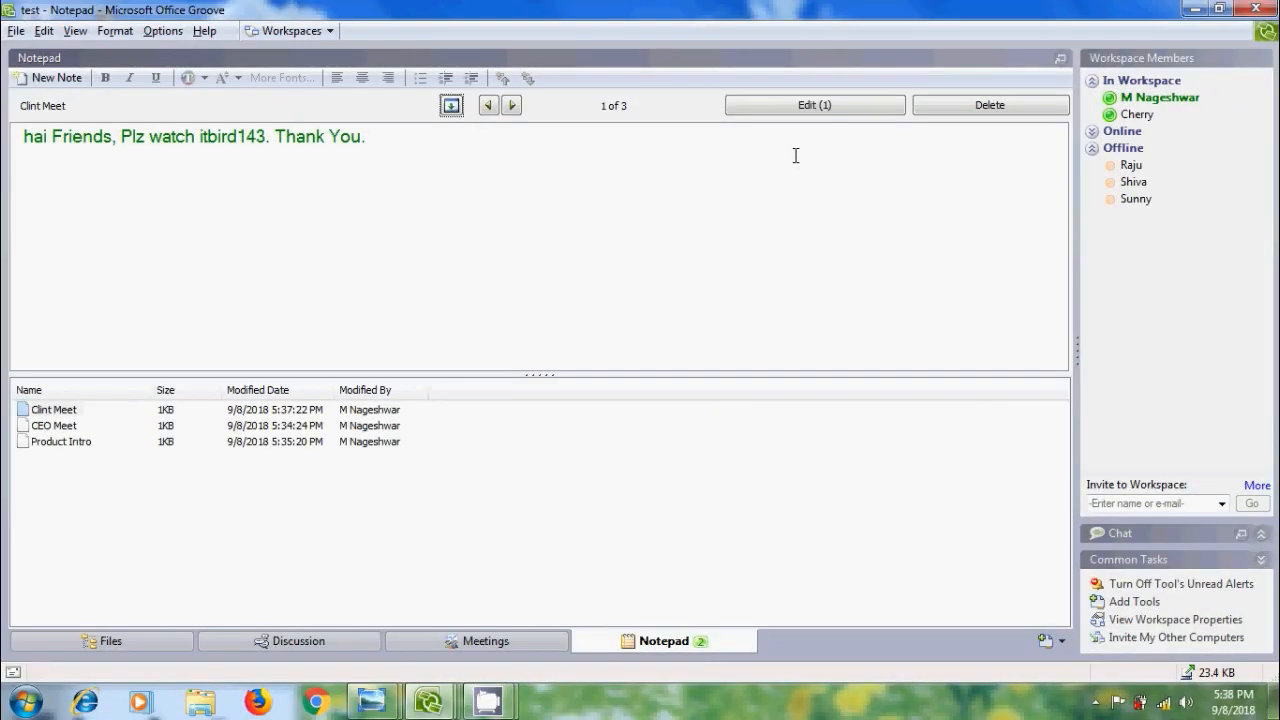
- Edit the "Clint Meet" note despite another member's ongoing edit, append "and catch me.", and save it, acknowledging the conflict notice
click(832, 105)
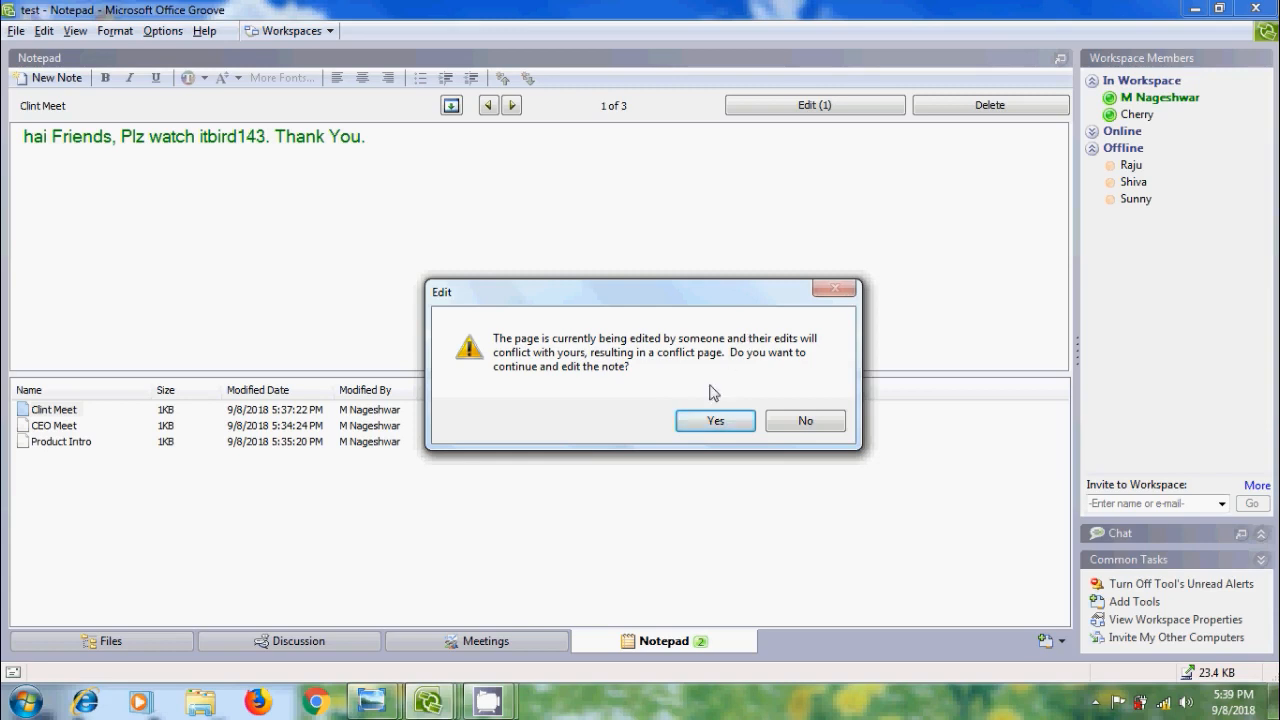
click(715, 421)
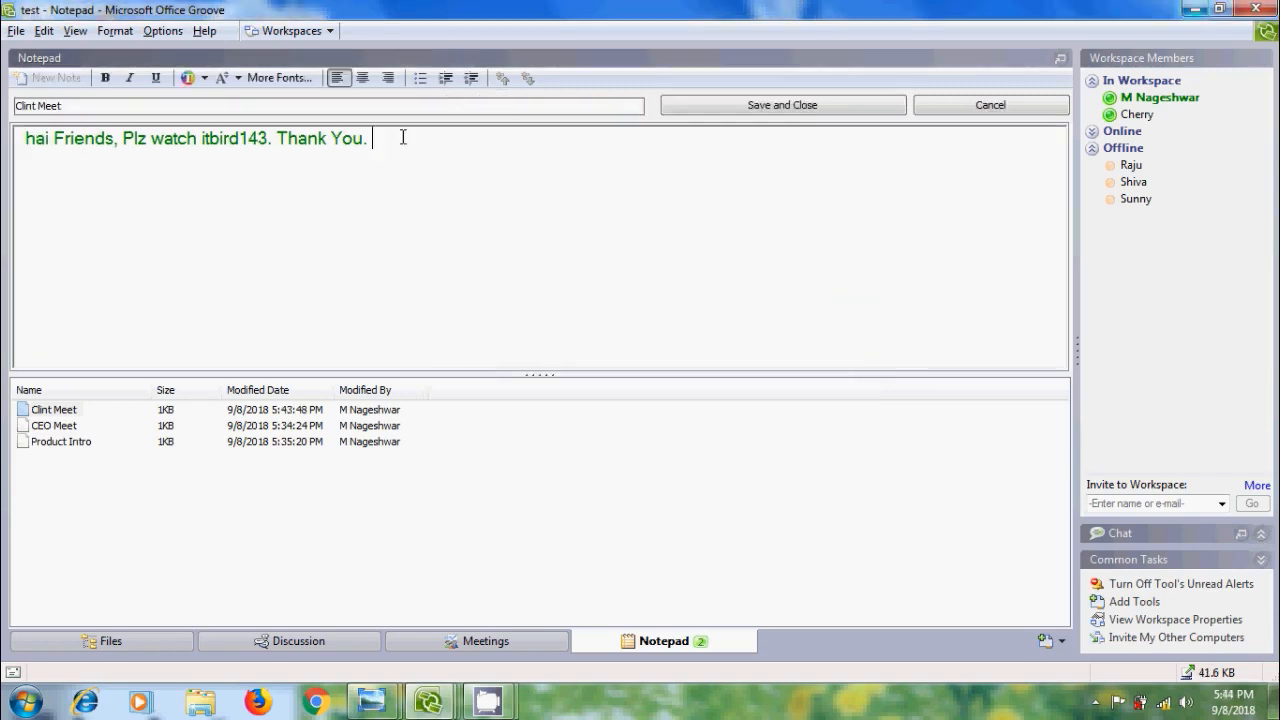
text(and catch me.)
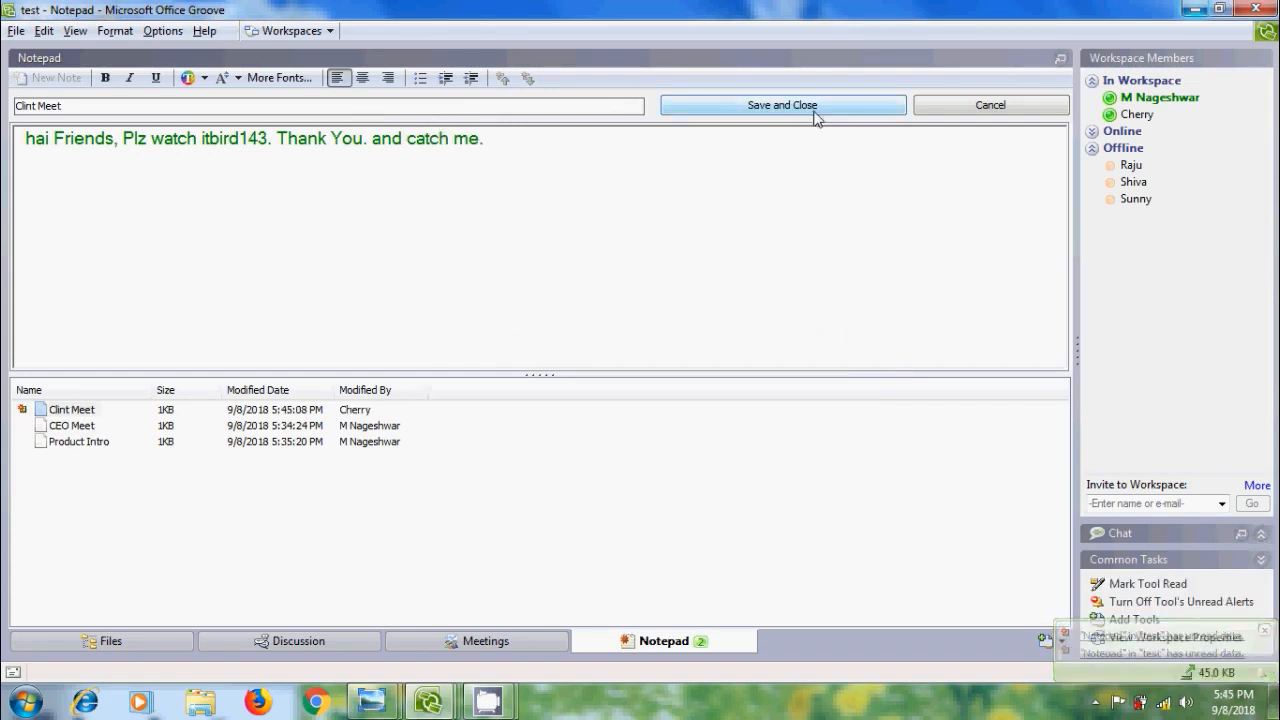
click(816, 108)
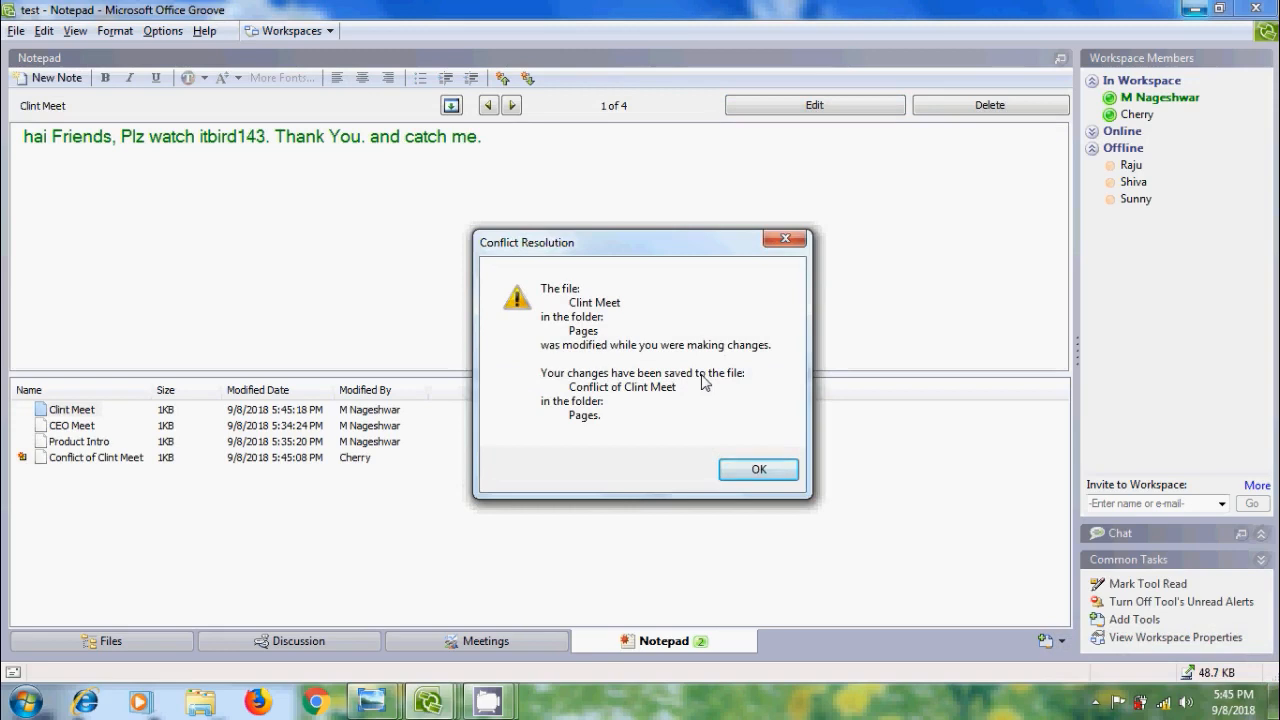
click(765, 470)
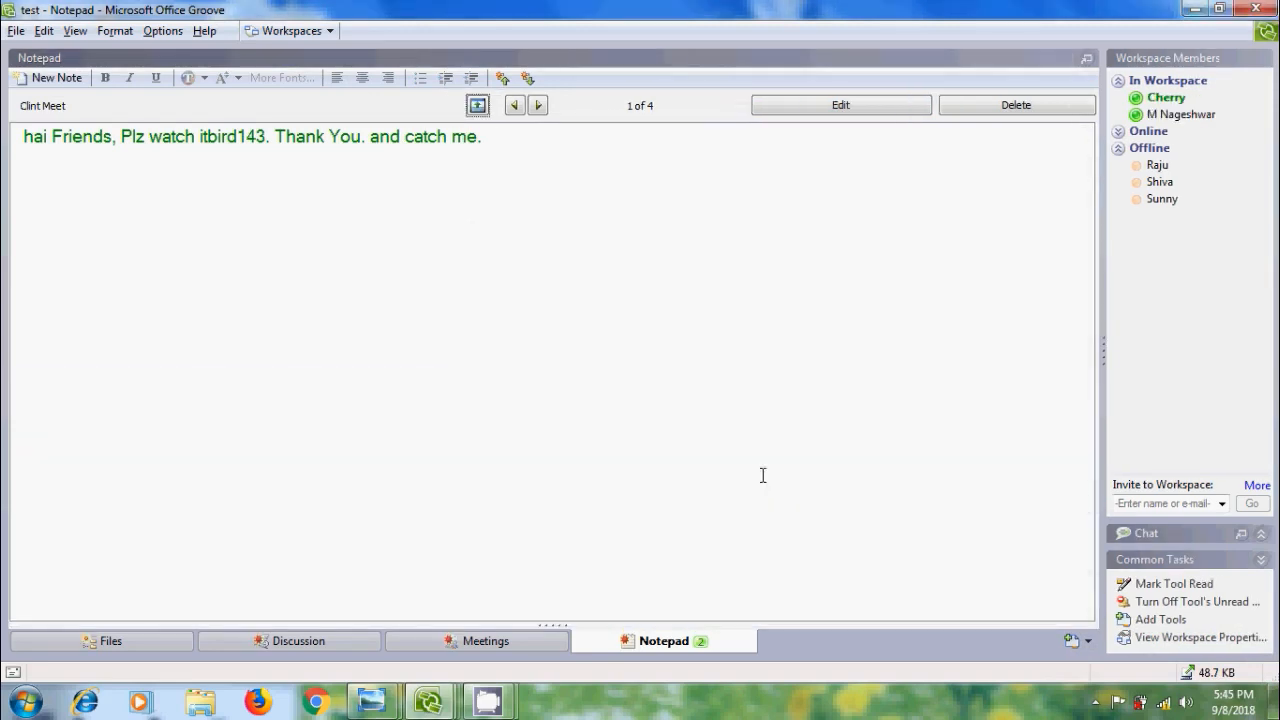
- Show the notes list in the other member's window and view the "Conflict of Clint Meet" note
click(477, 105)
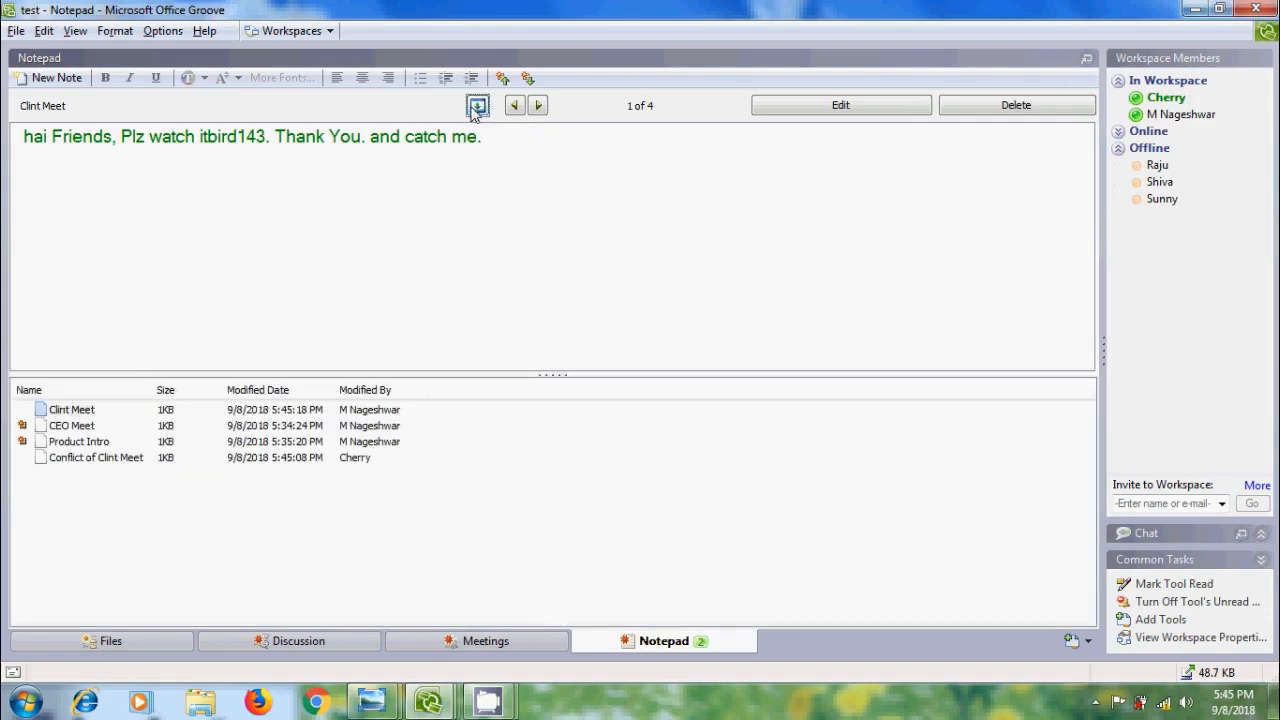
click(131, 458)
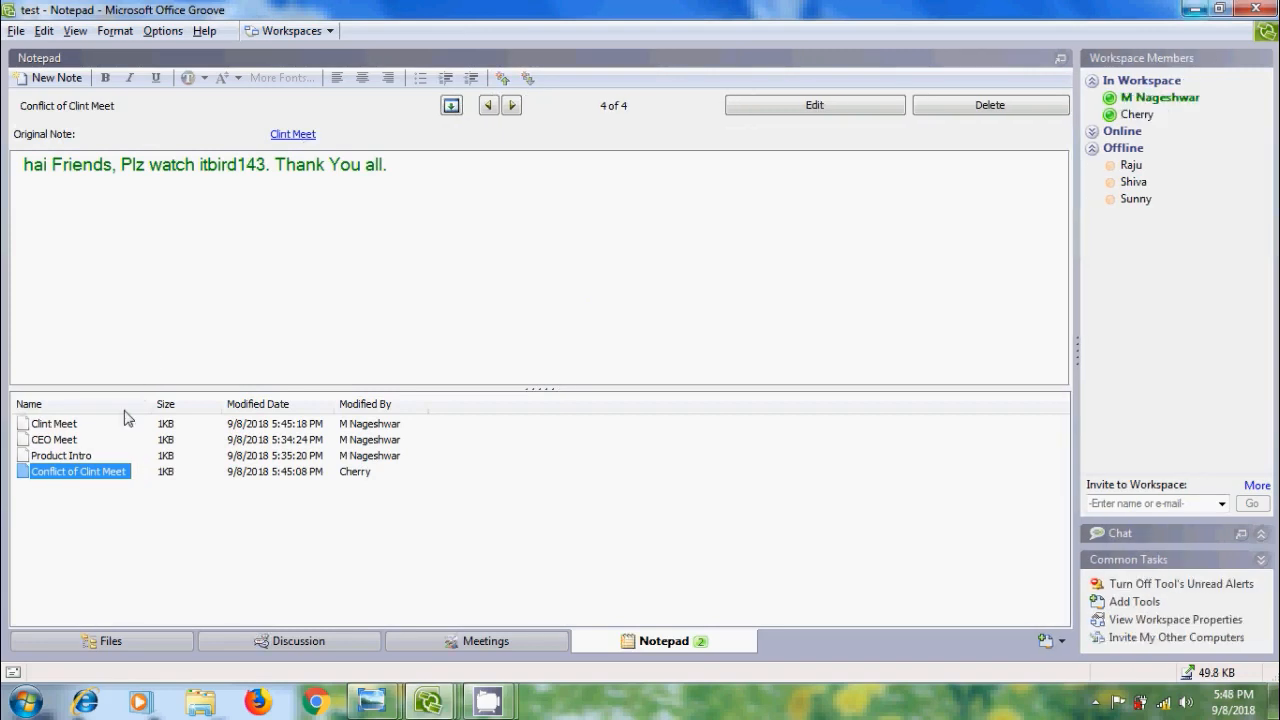
- Append "at taj banjara." to the "CEO Meet" note and start editing the same note in the other member's window despite the conflict warning
click(70, 440)
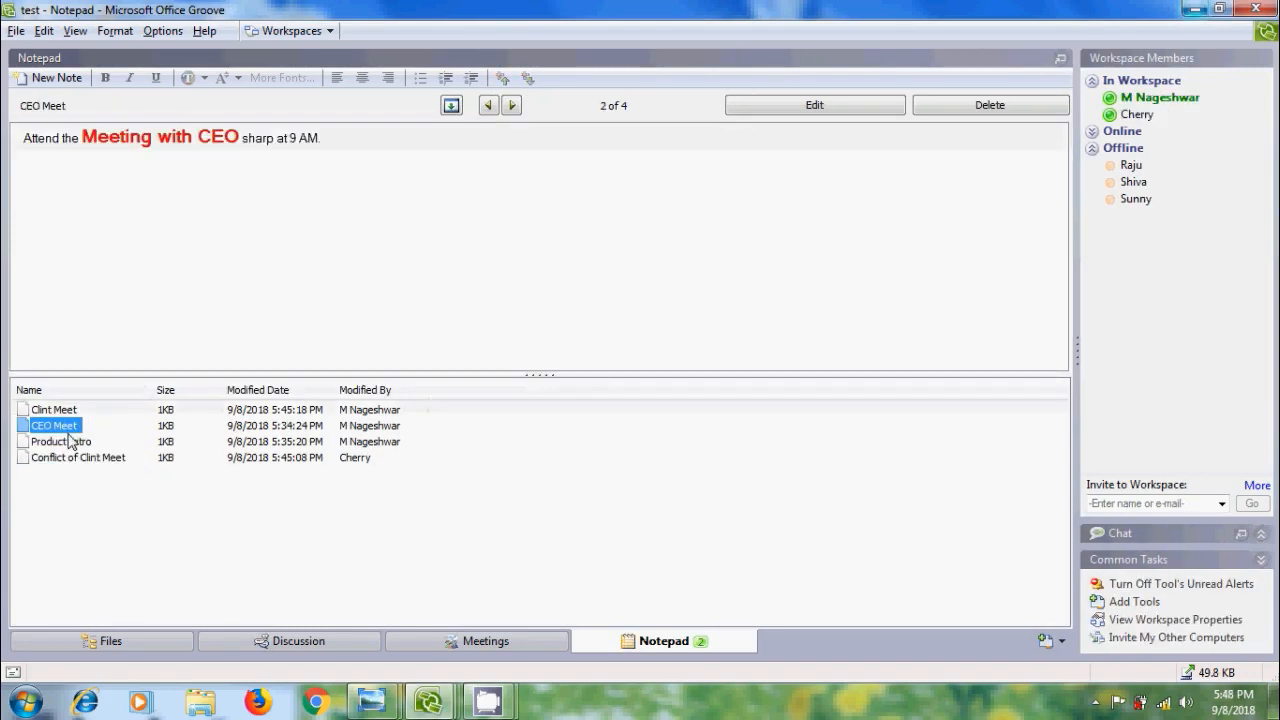
click(857, 108)
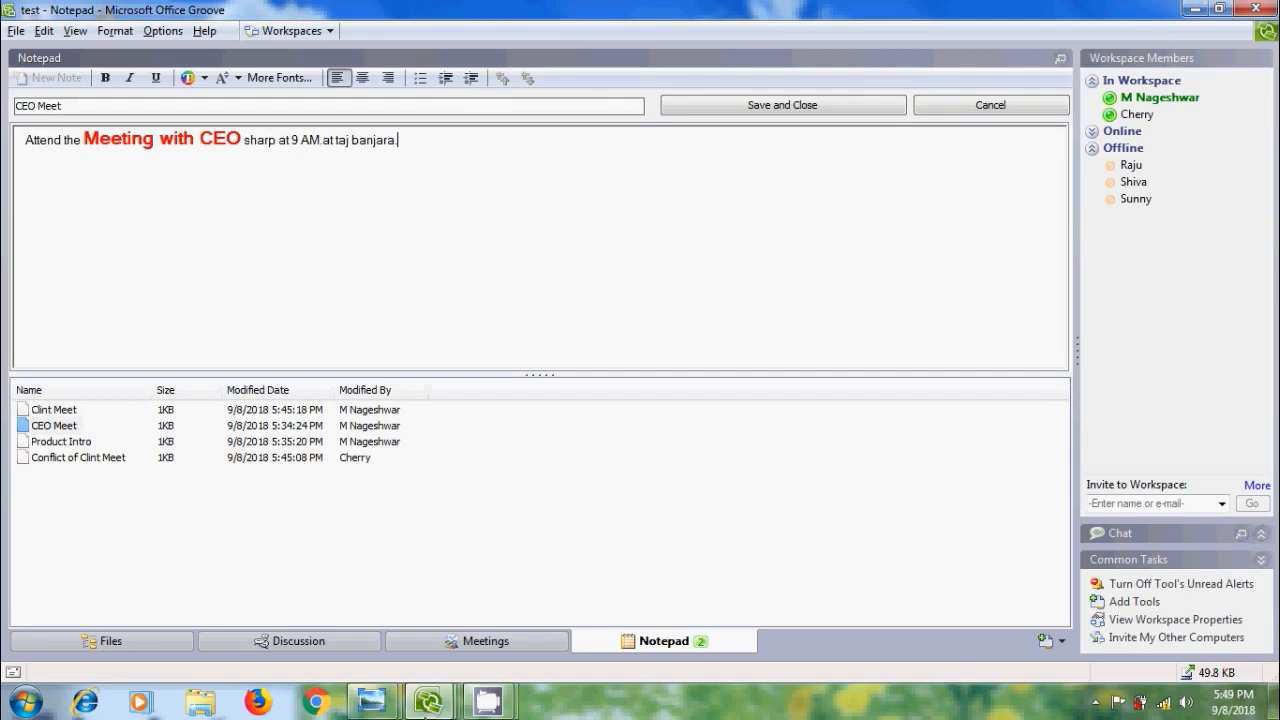
mouse_move(428, 700)
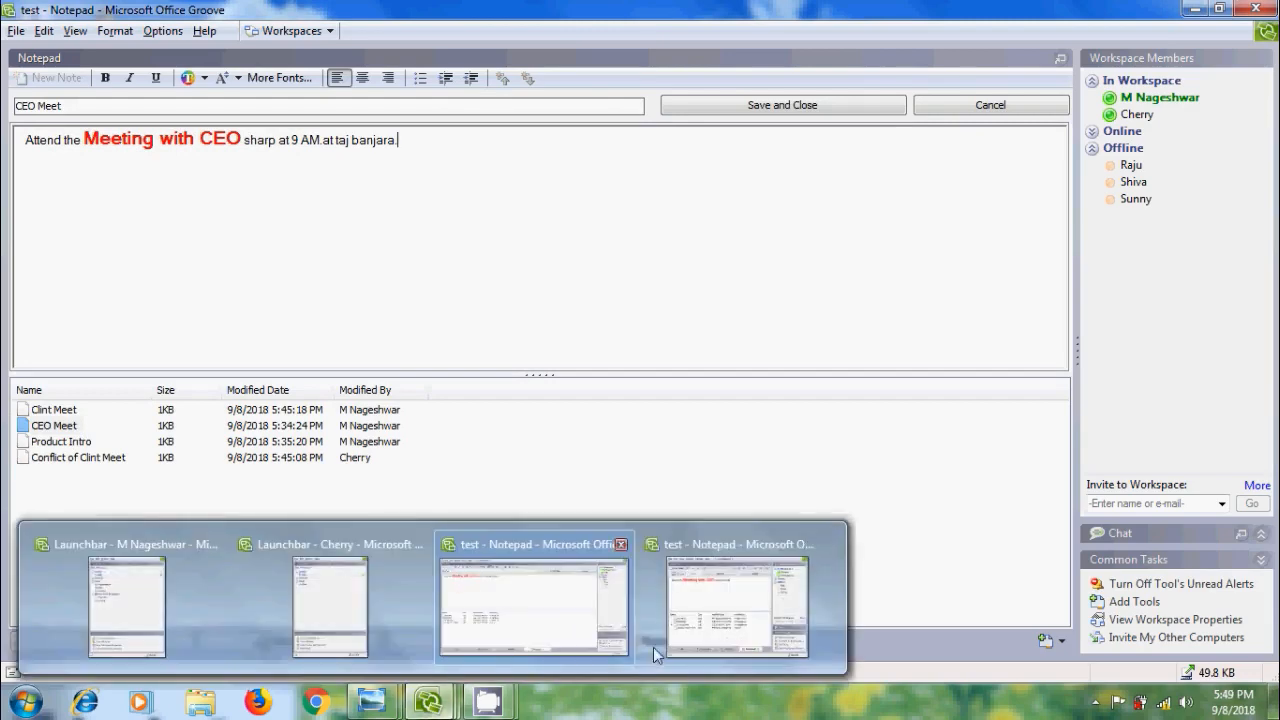
click(700, 635)
click(886, 139)
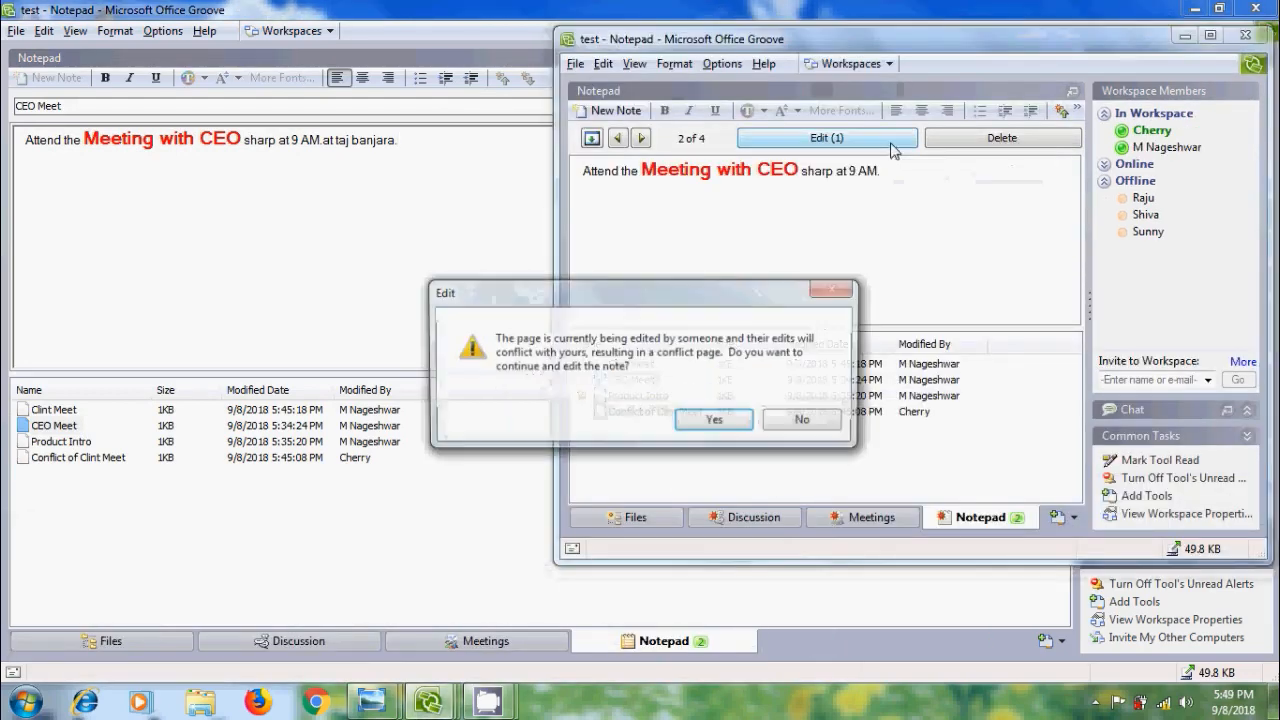
click(712, 416)
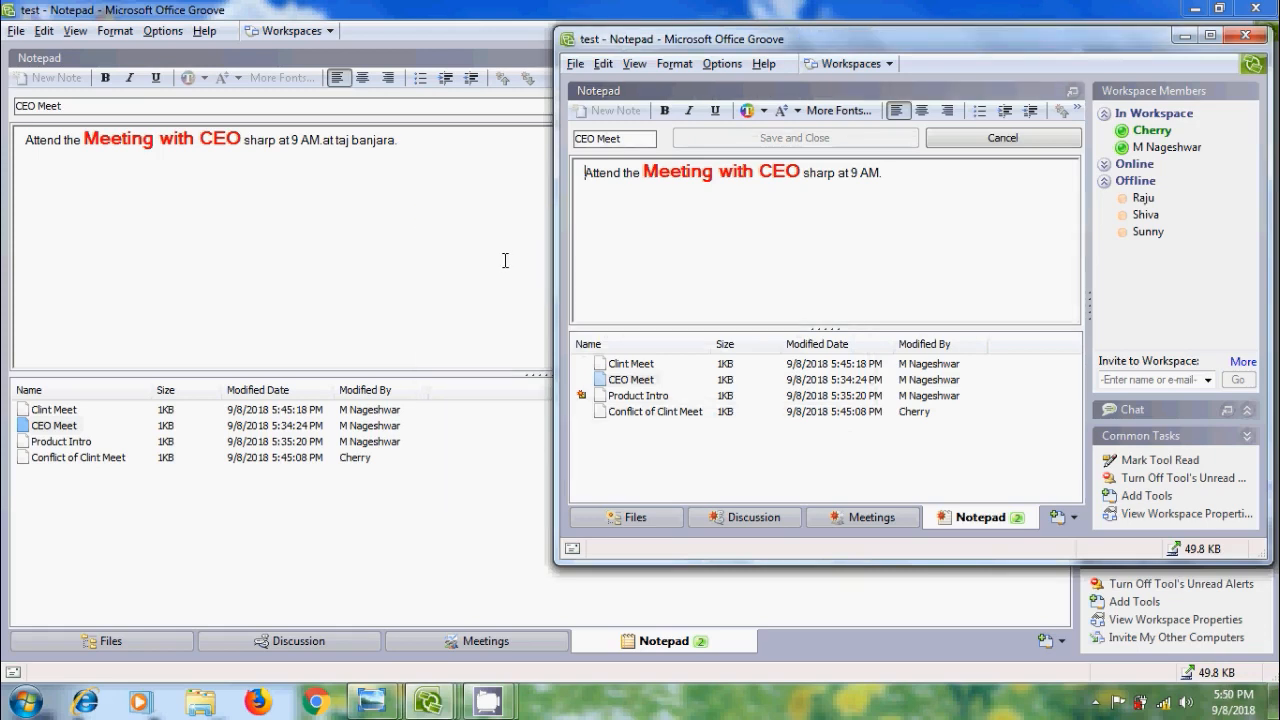
- Save the first member's "CEO Meet" edit, and save the other member's copy with "Catch us." appended, acknowledging the conflict notice
click(470, 254)
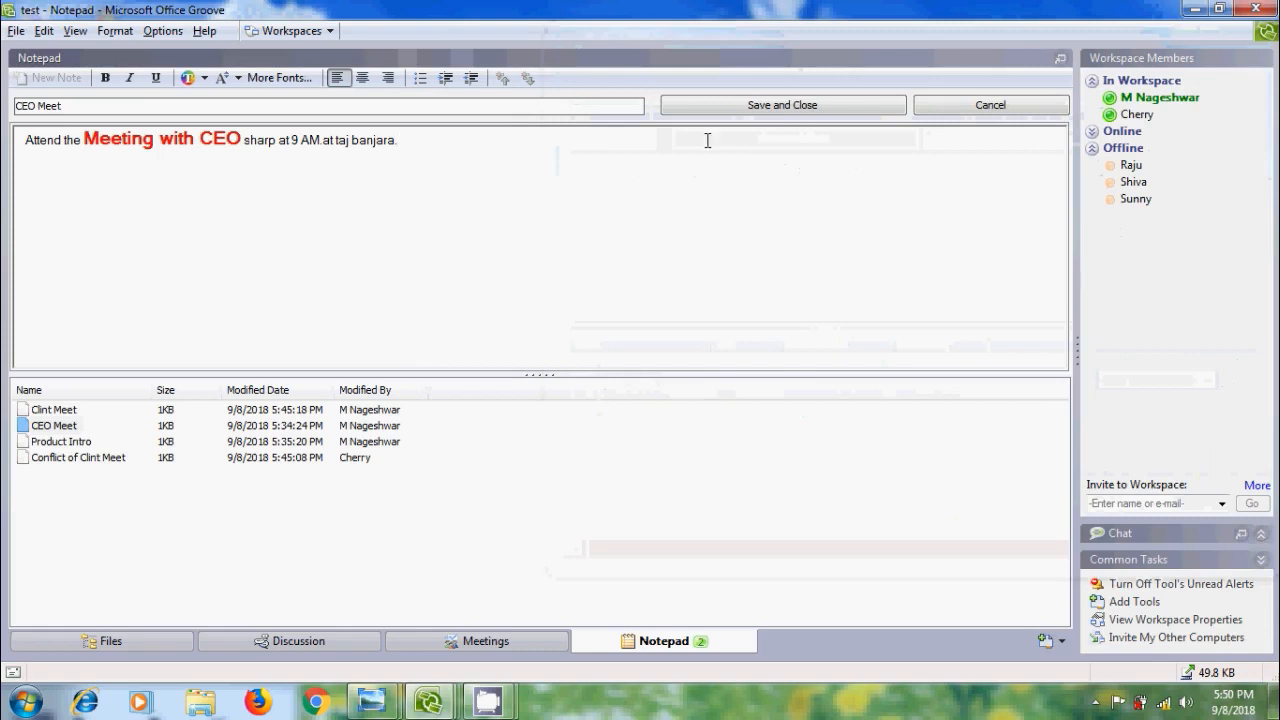
click(790, 108)
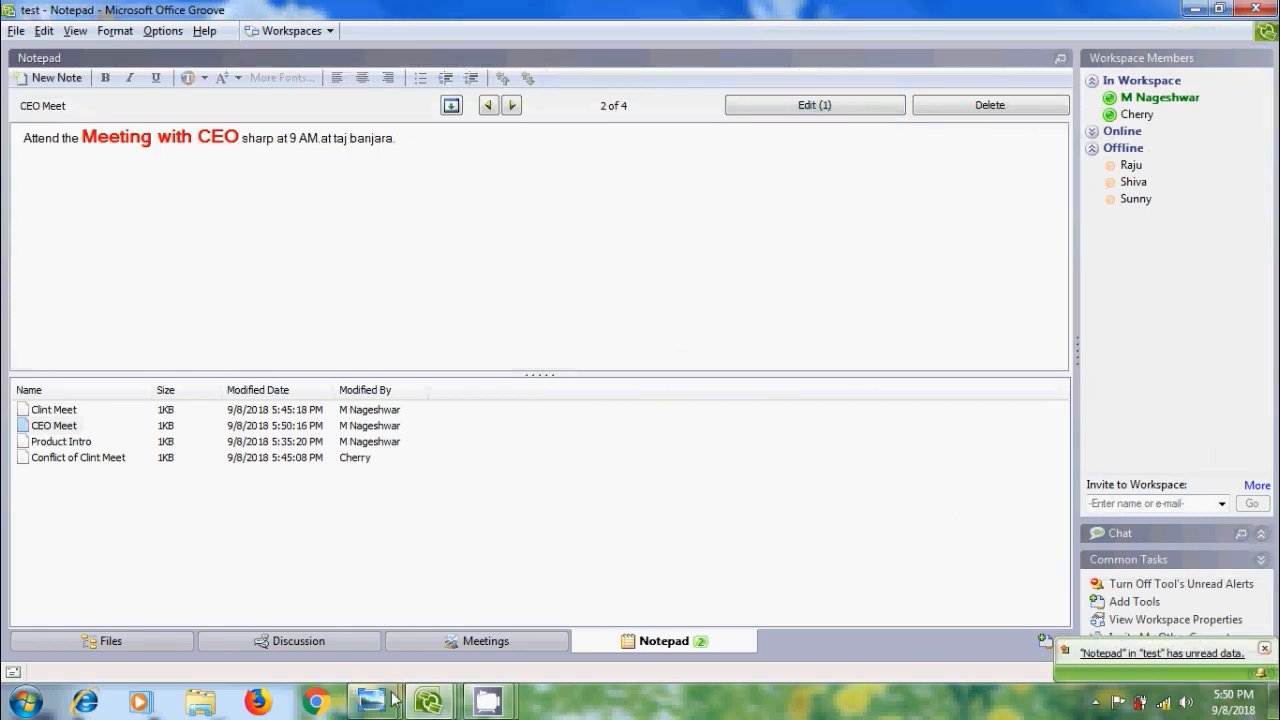
mouse_move(418, 705)
click(800, 594)
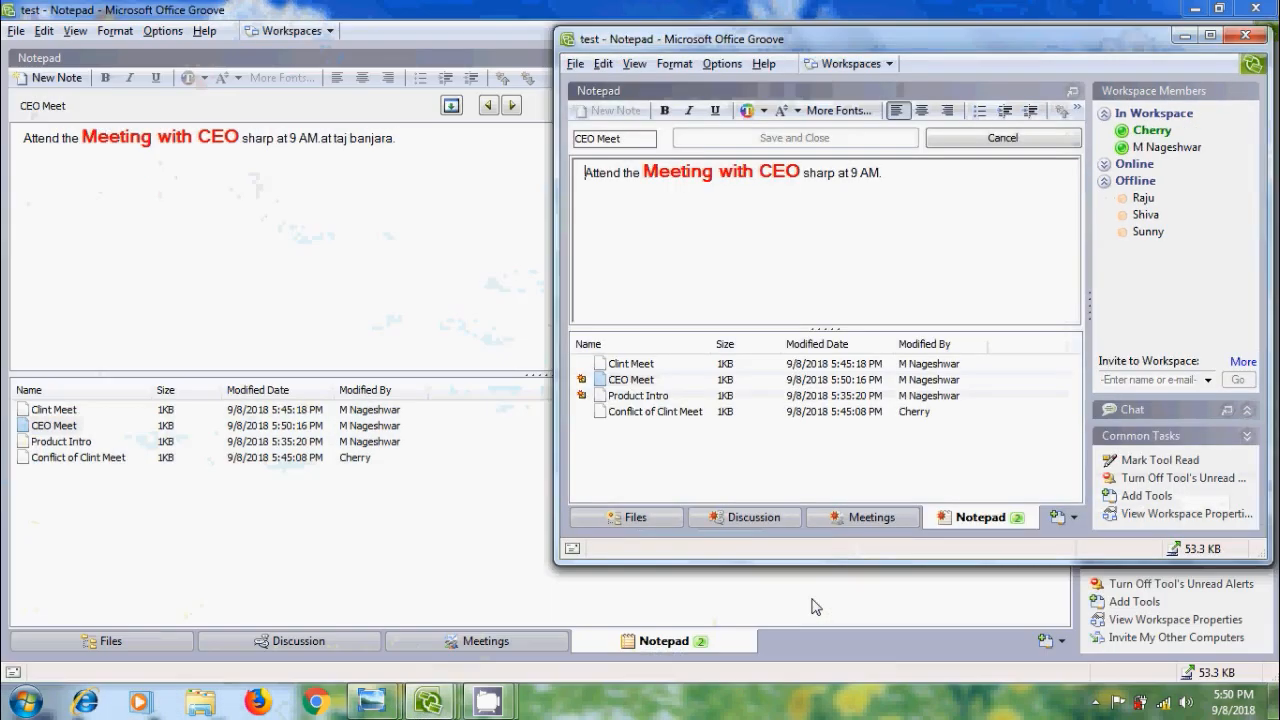
text(atch us)
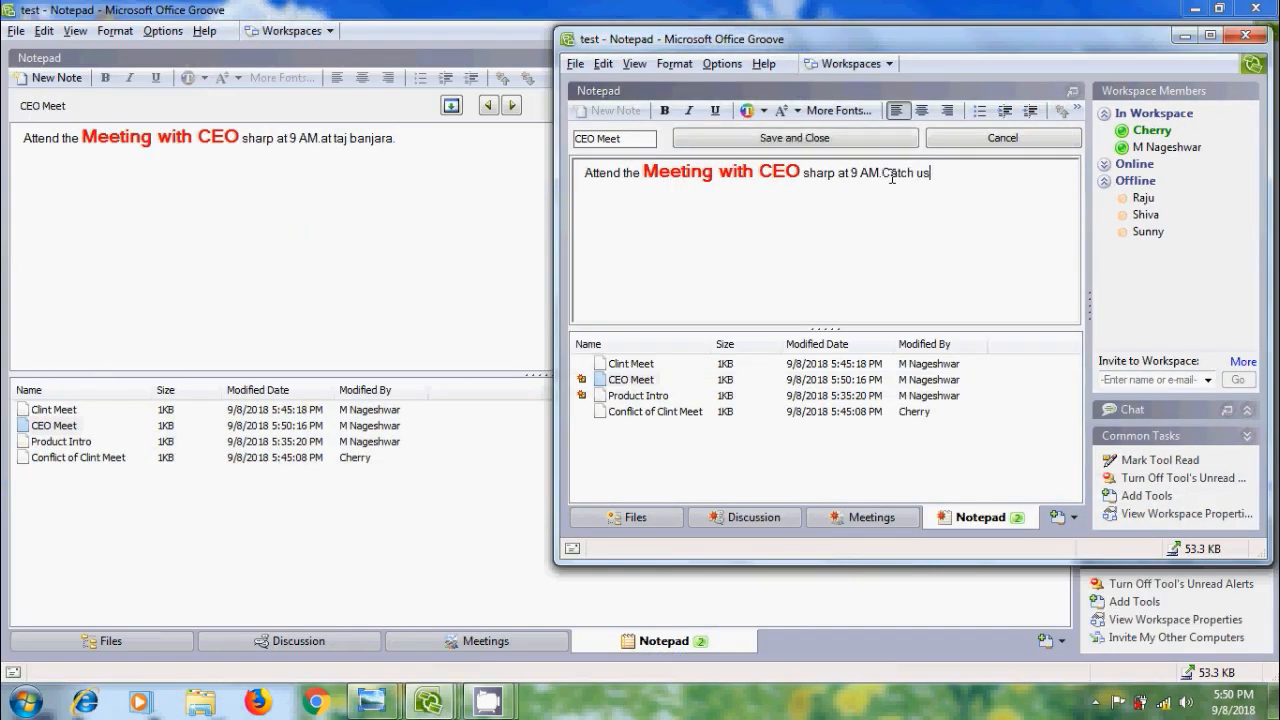
text(.)
click(880, 140)
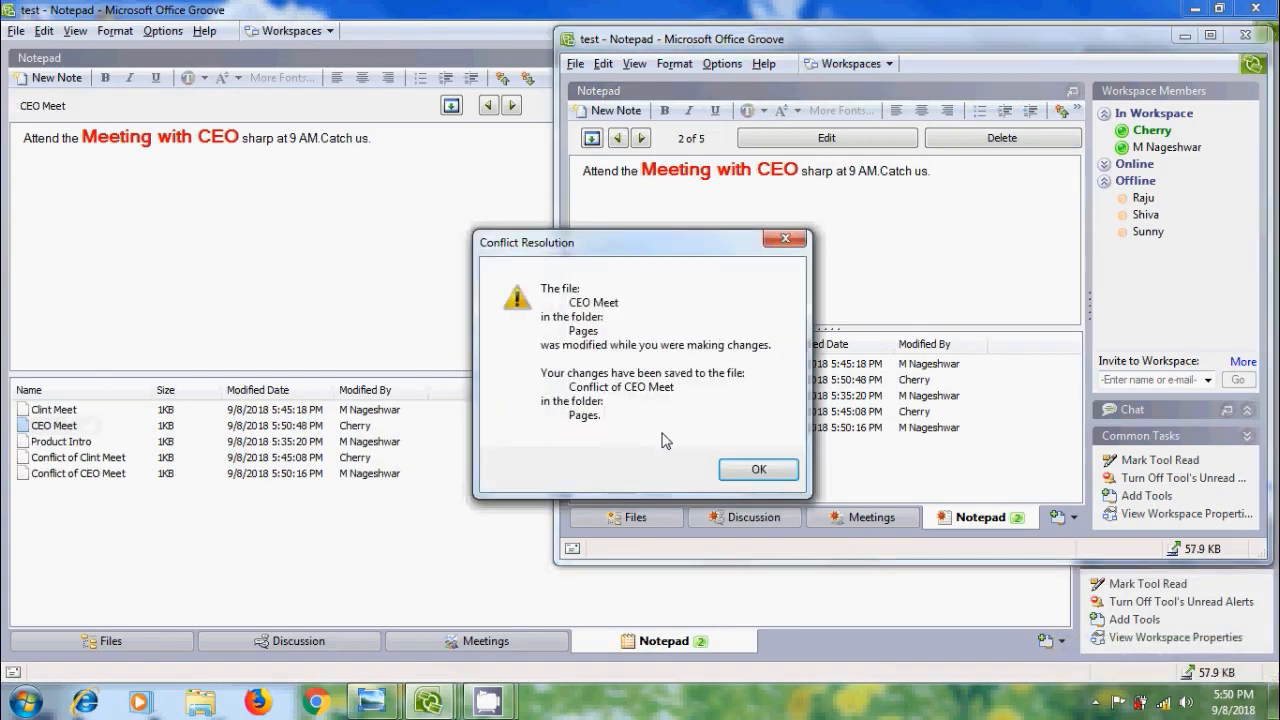
click(759, 469)
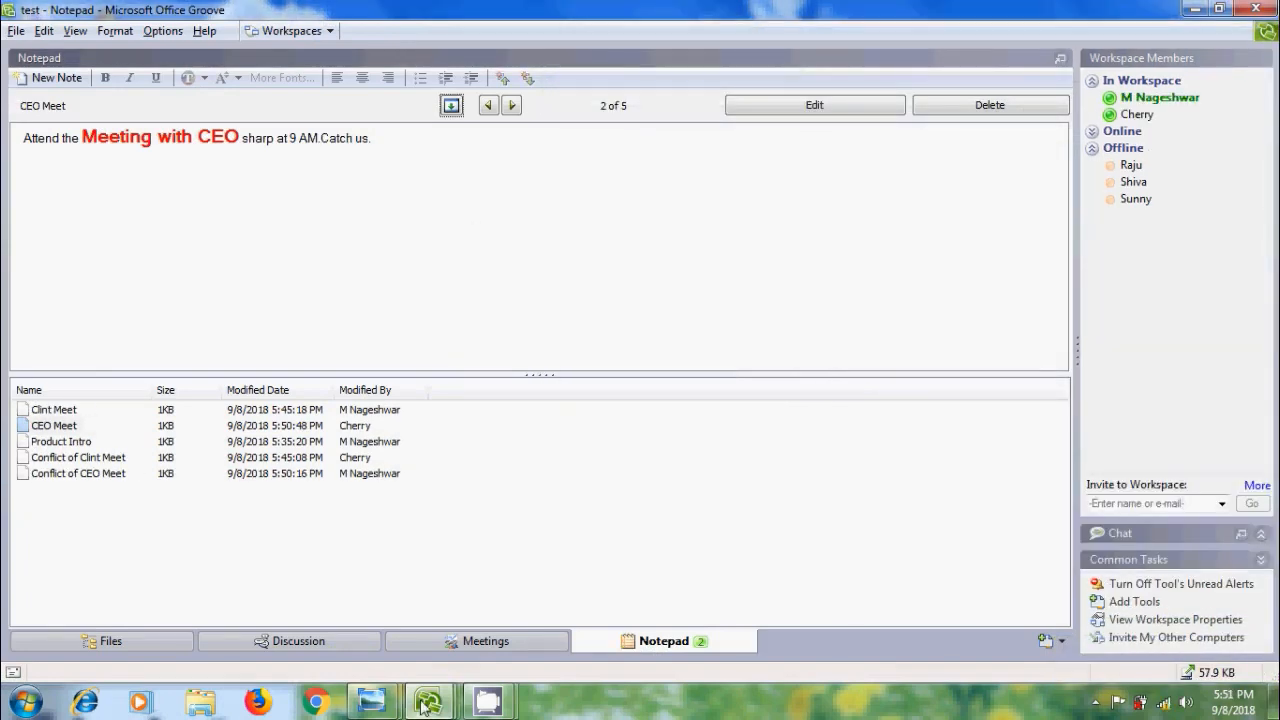
- View the "Conflict of CEO Meet" note in the other member's window and the "CEO Meet" note in the first member's window
mouse_move(428, 700)
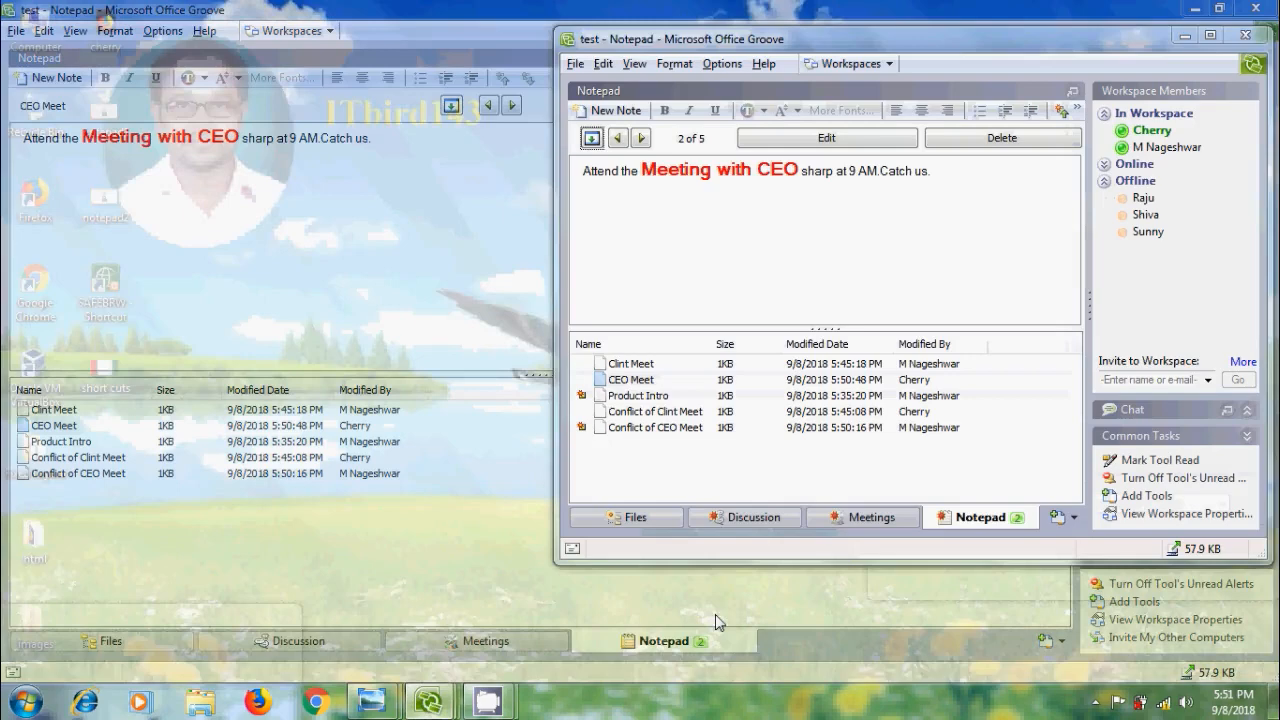
click(715, 614)
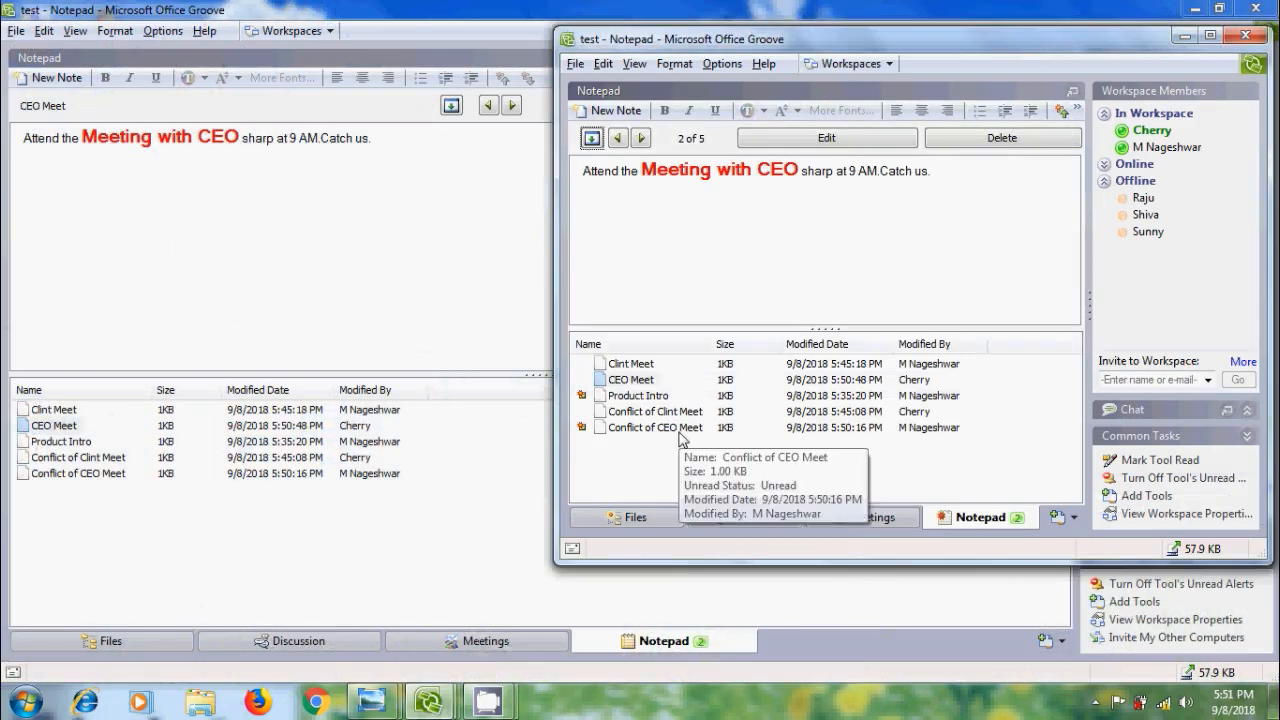
click(655, 427)
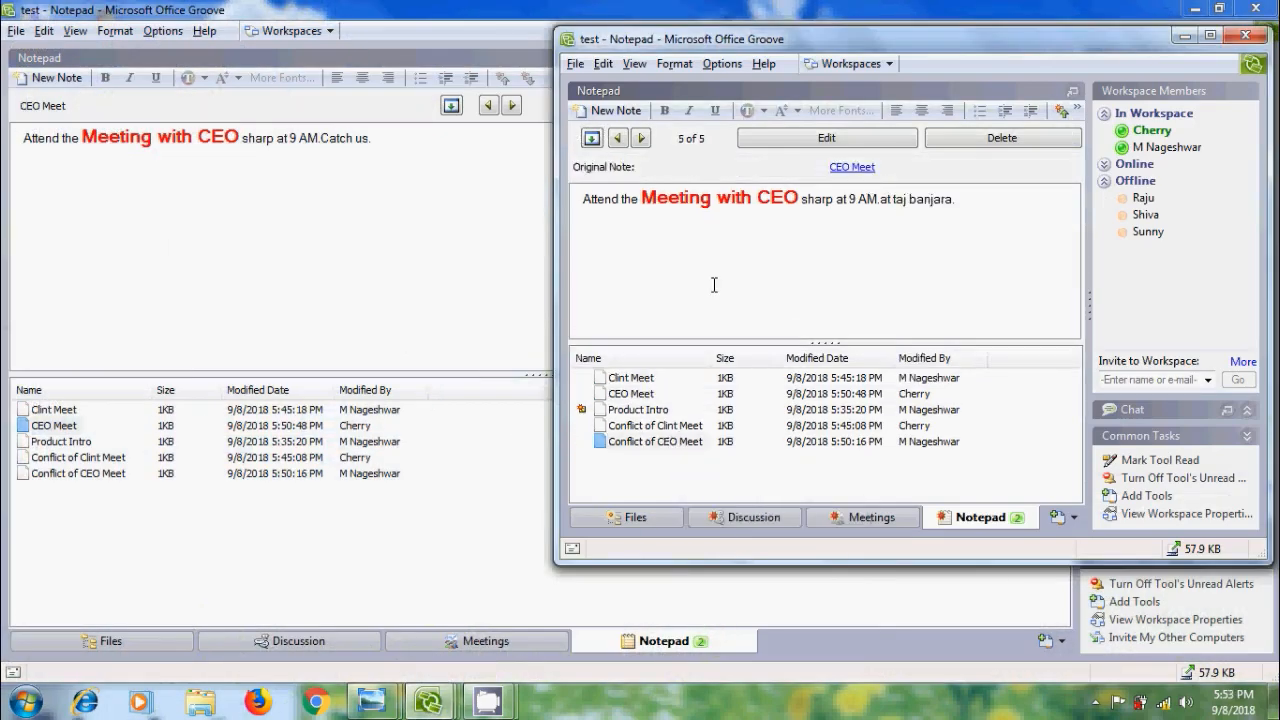
click(70, 427)
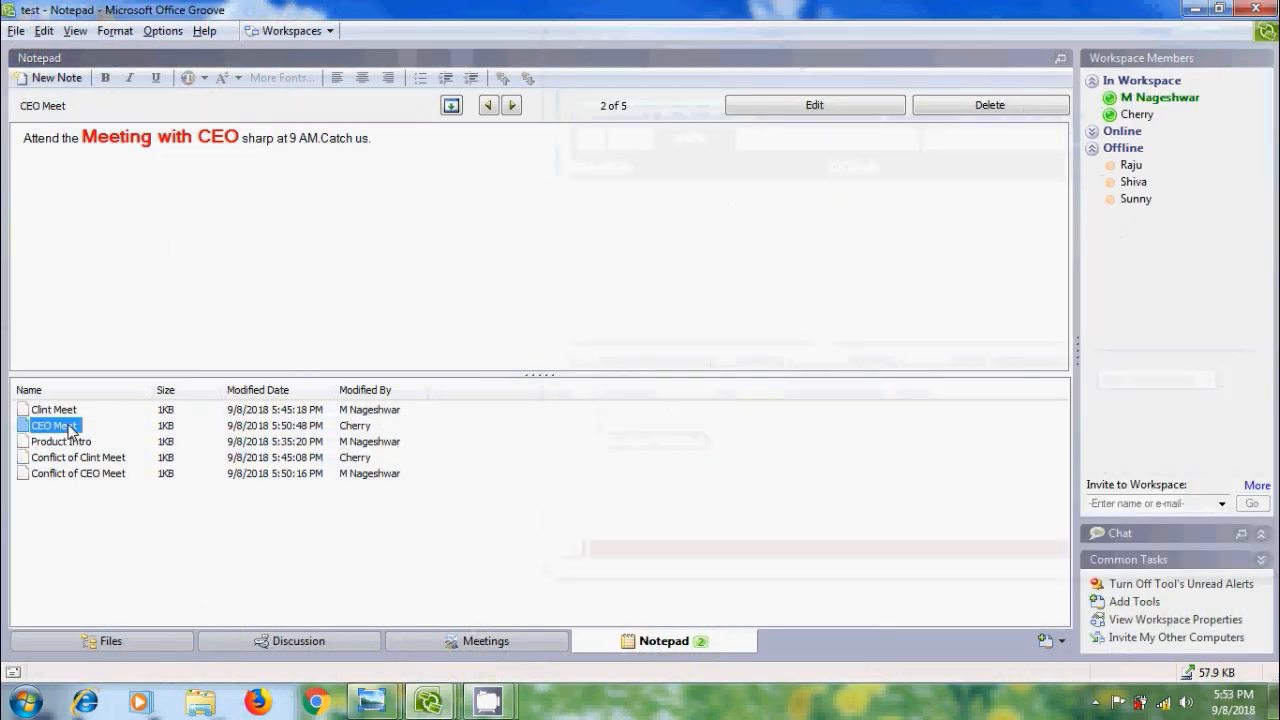
right_click(24, 432)
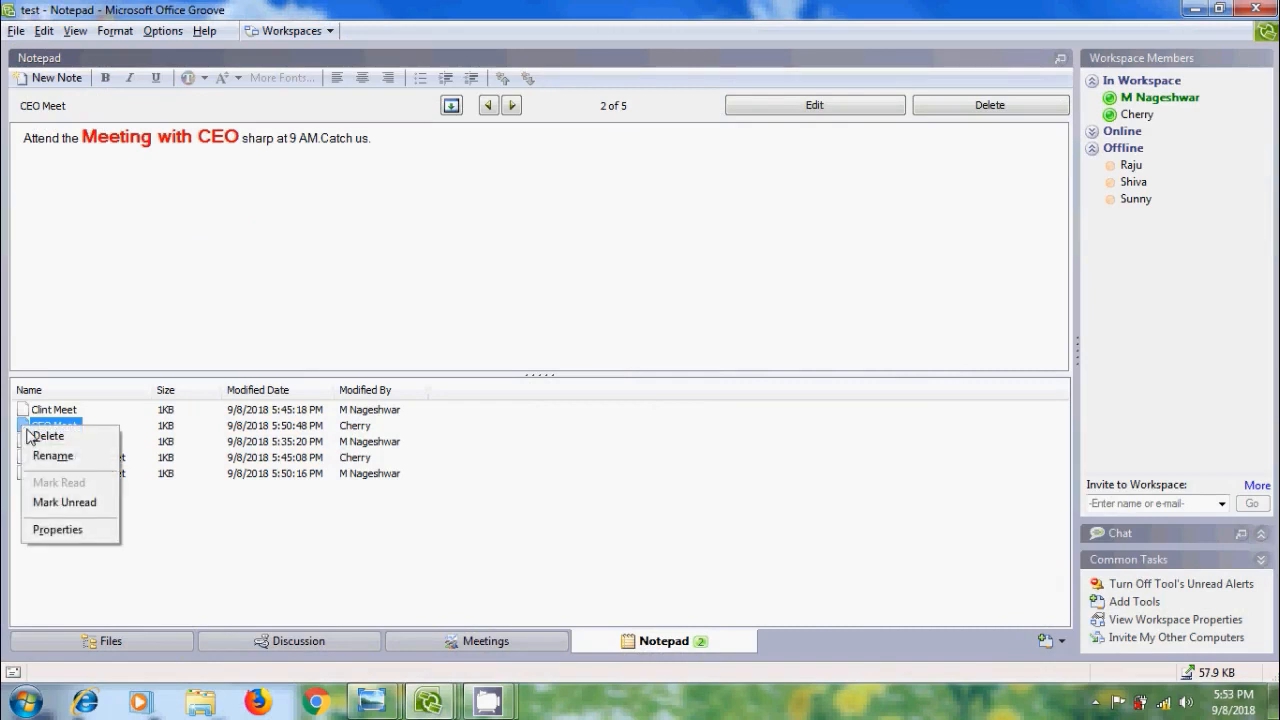
click(55, 456)
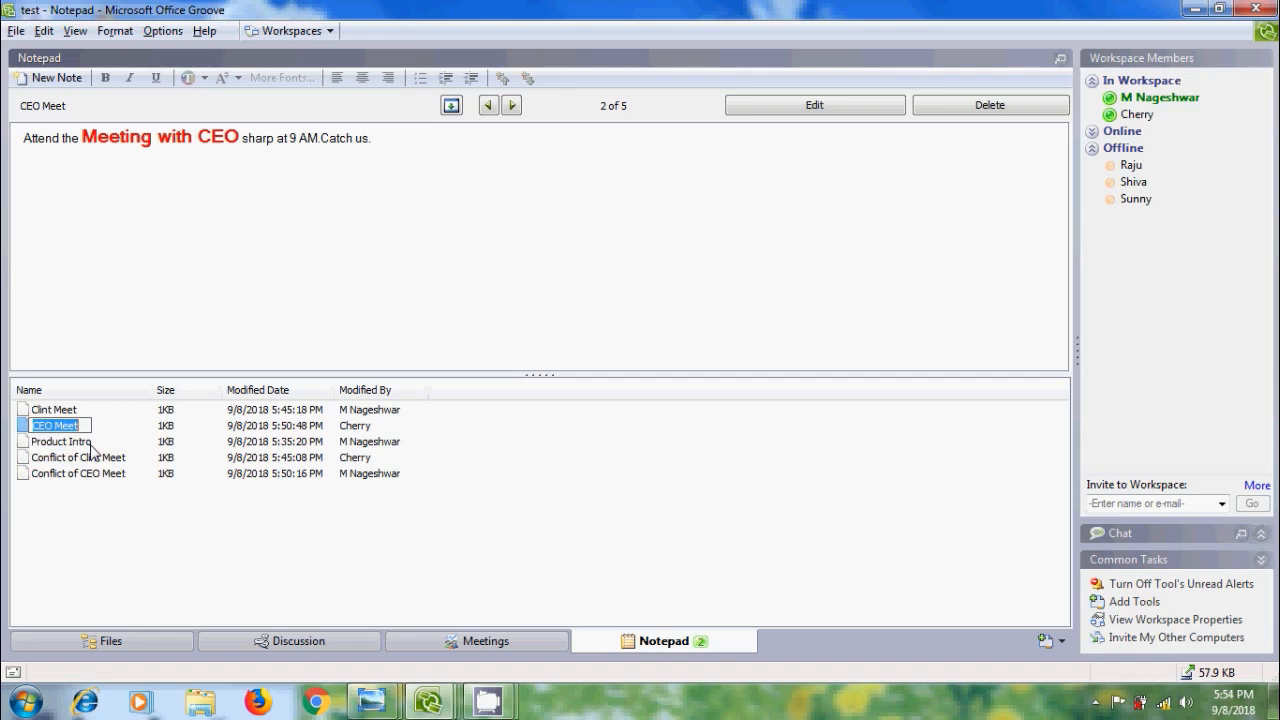
click(25, 427)
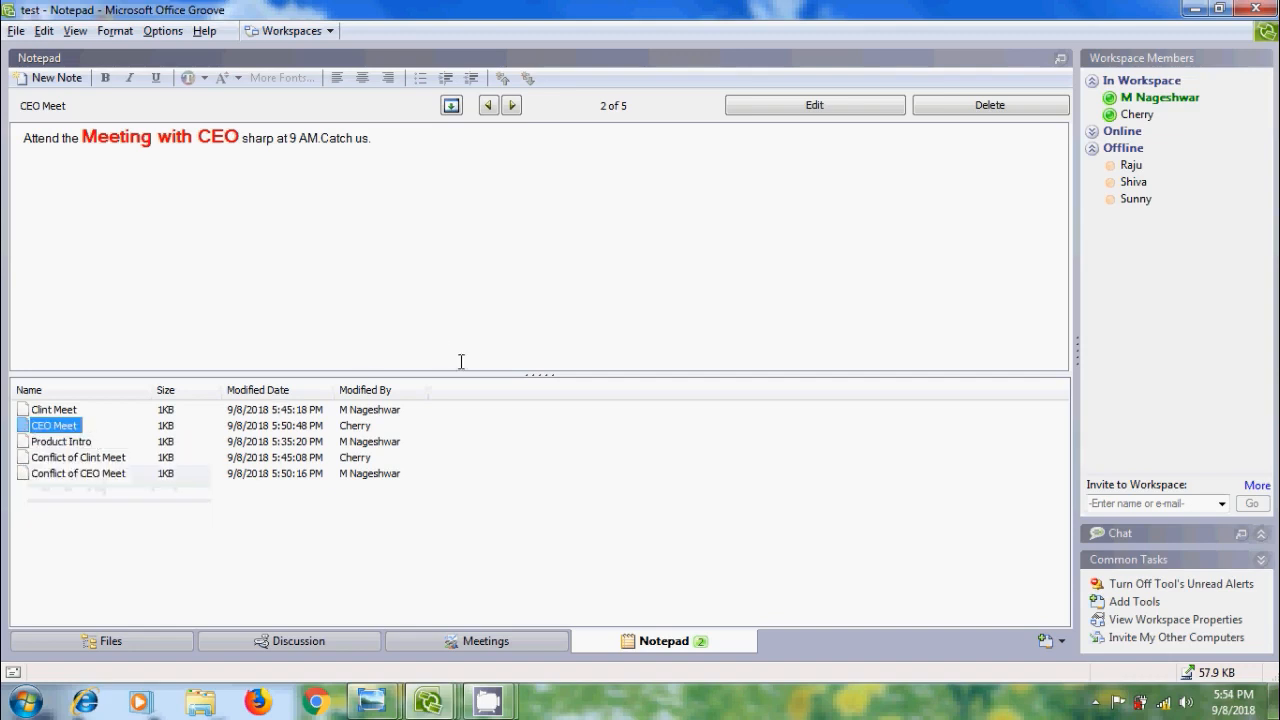
- Edit the "CEO Meet" note, change its title to "Chairman Meet" and save it
click(823, 110)
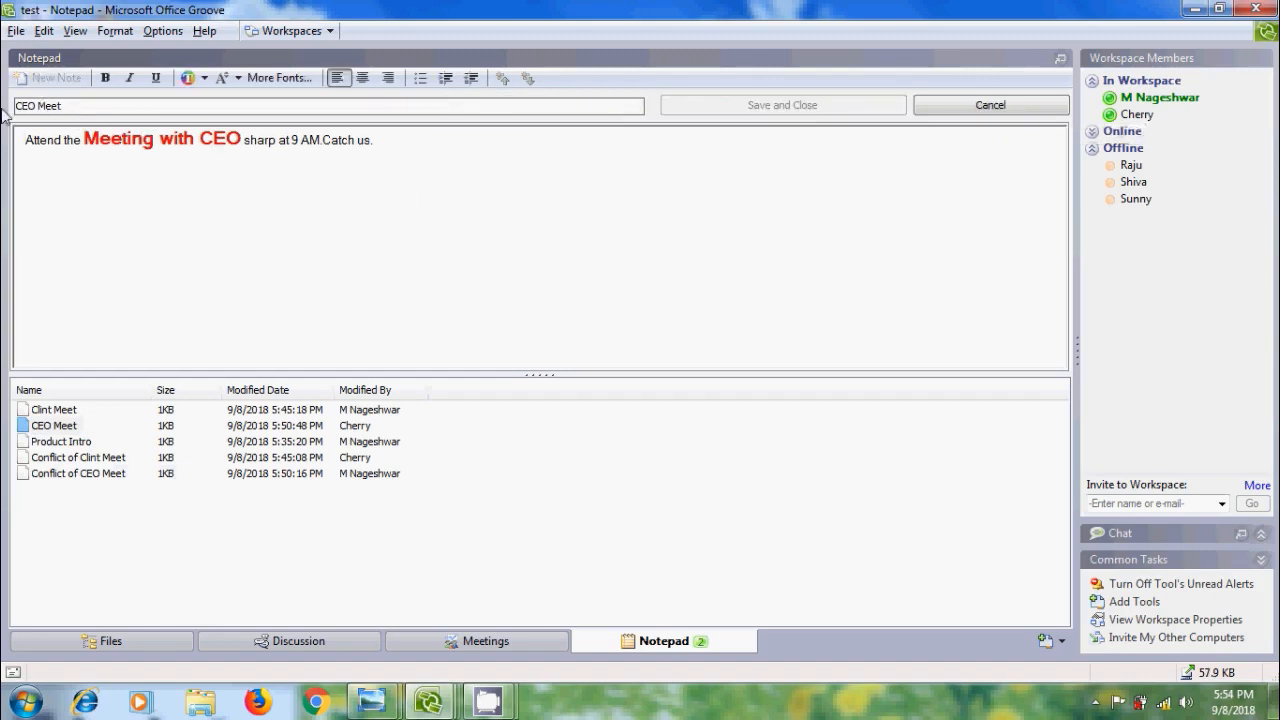
click(16, 105)
text(Chairman)
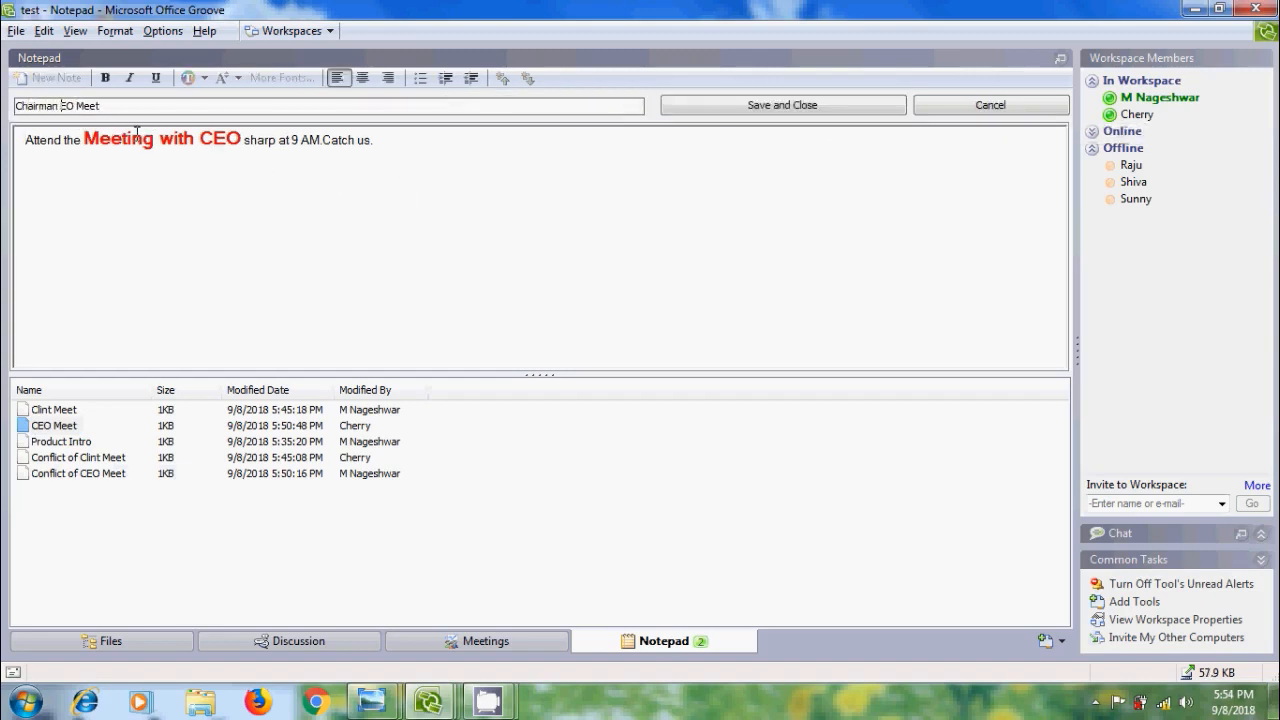
key(Delete)
key(Delete)
key(Delete)
key(Delete)
click(857, 108)
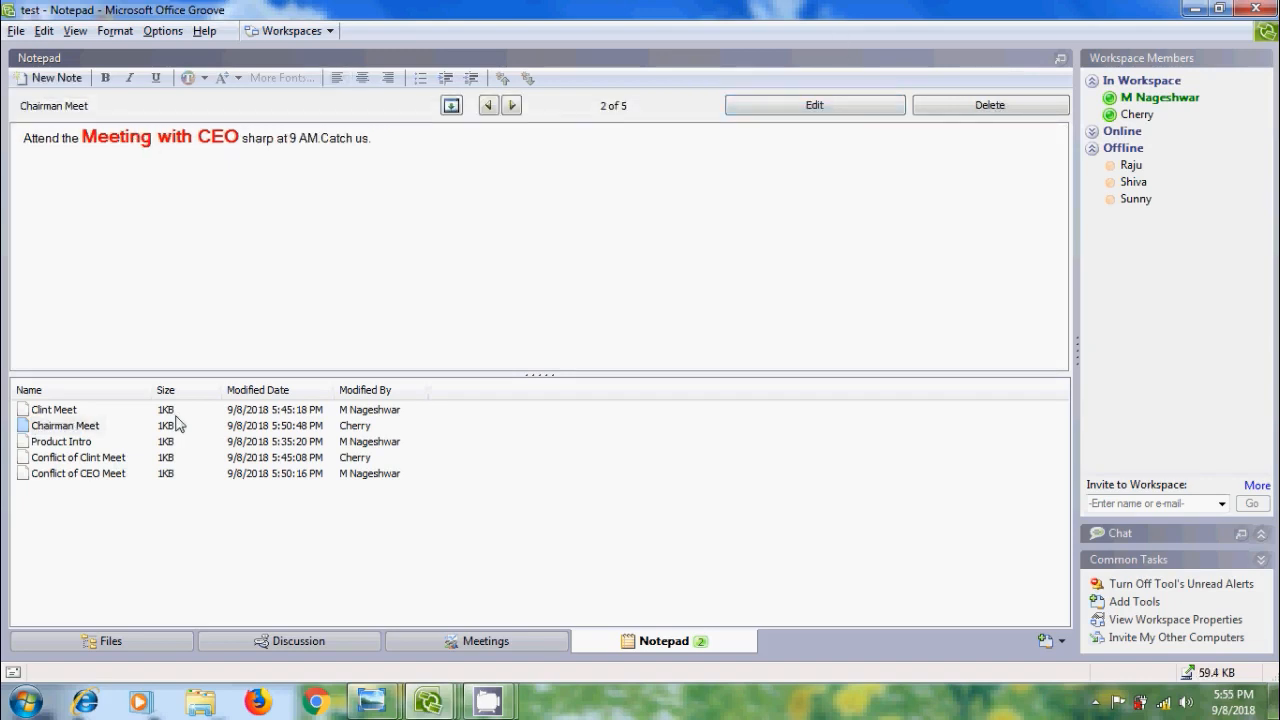
- Delete the "Chairman Meet" note, confirming both deletion prompts
mouse_move(100, 436)
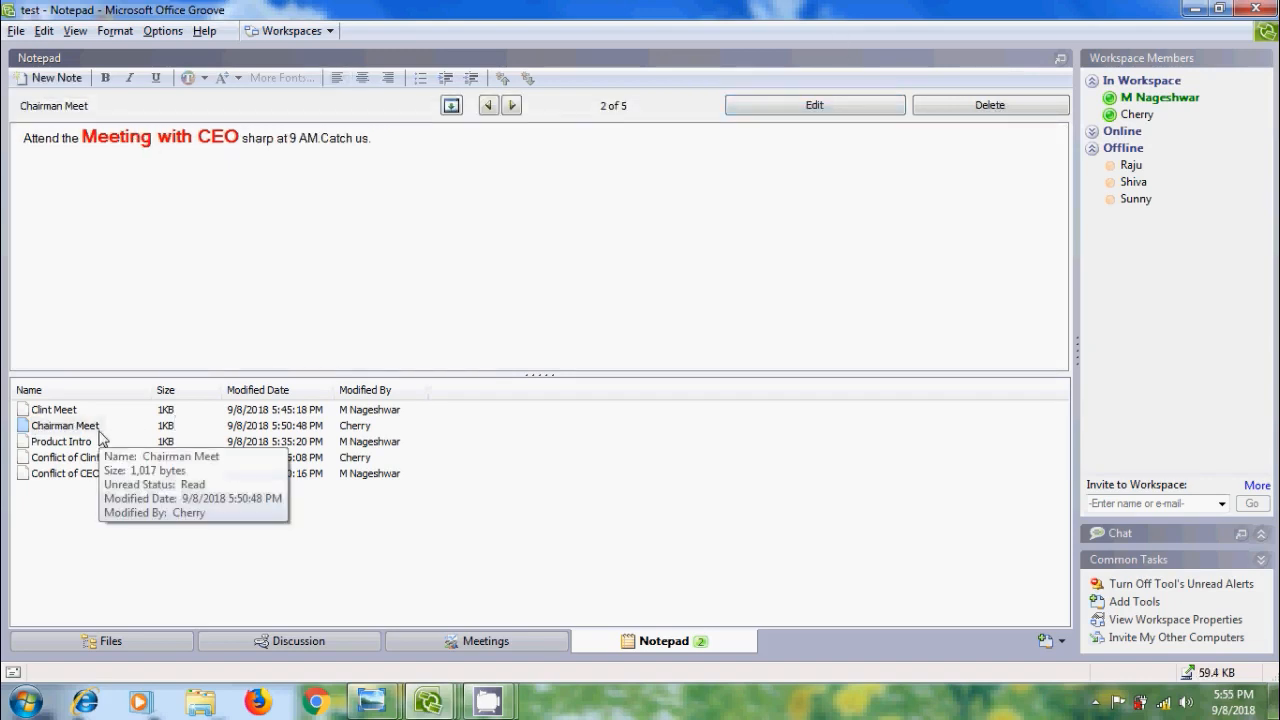
click(32, 427)
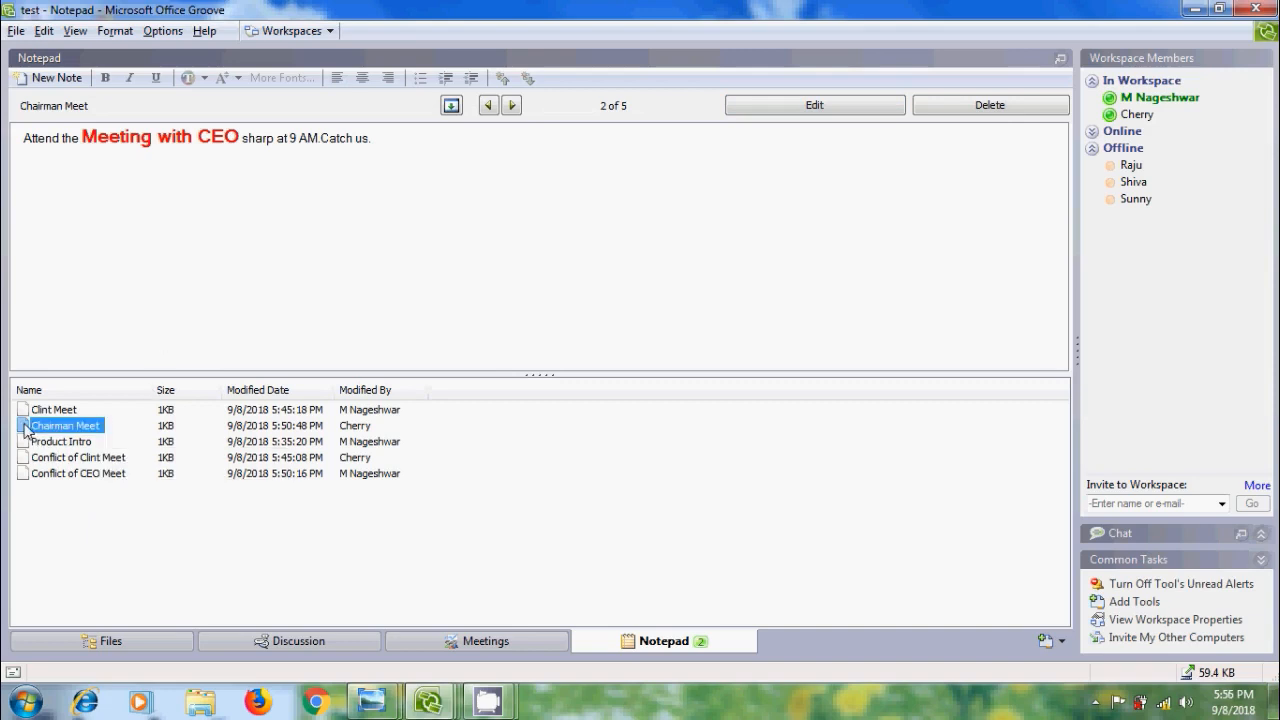
click(987, 112)
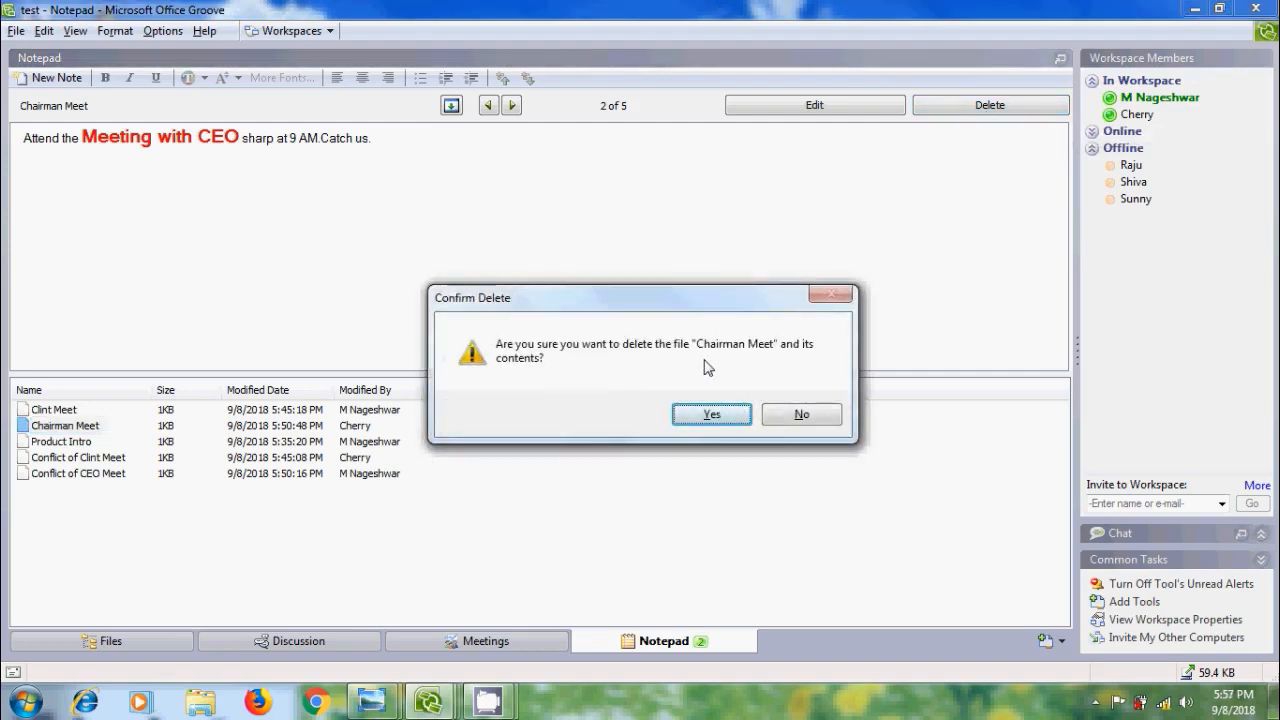
key(Return)
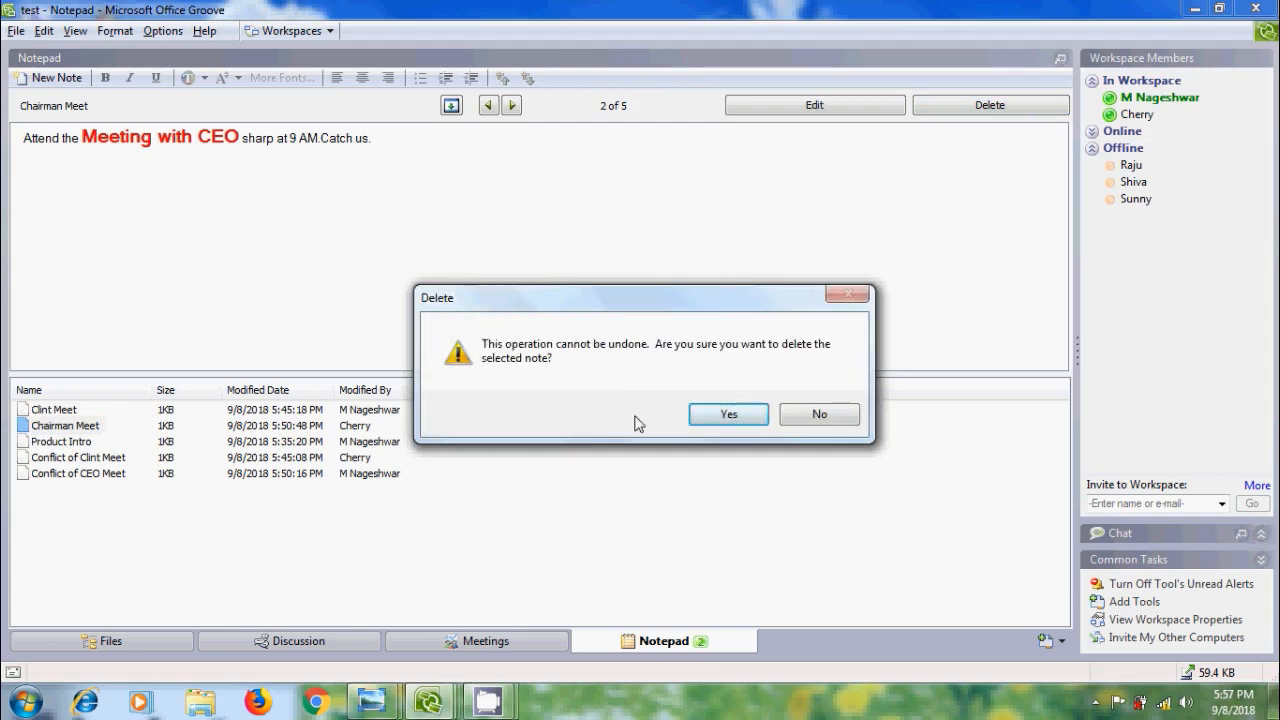
click(752, 420)
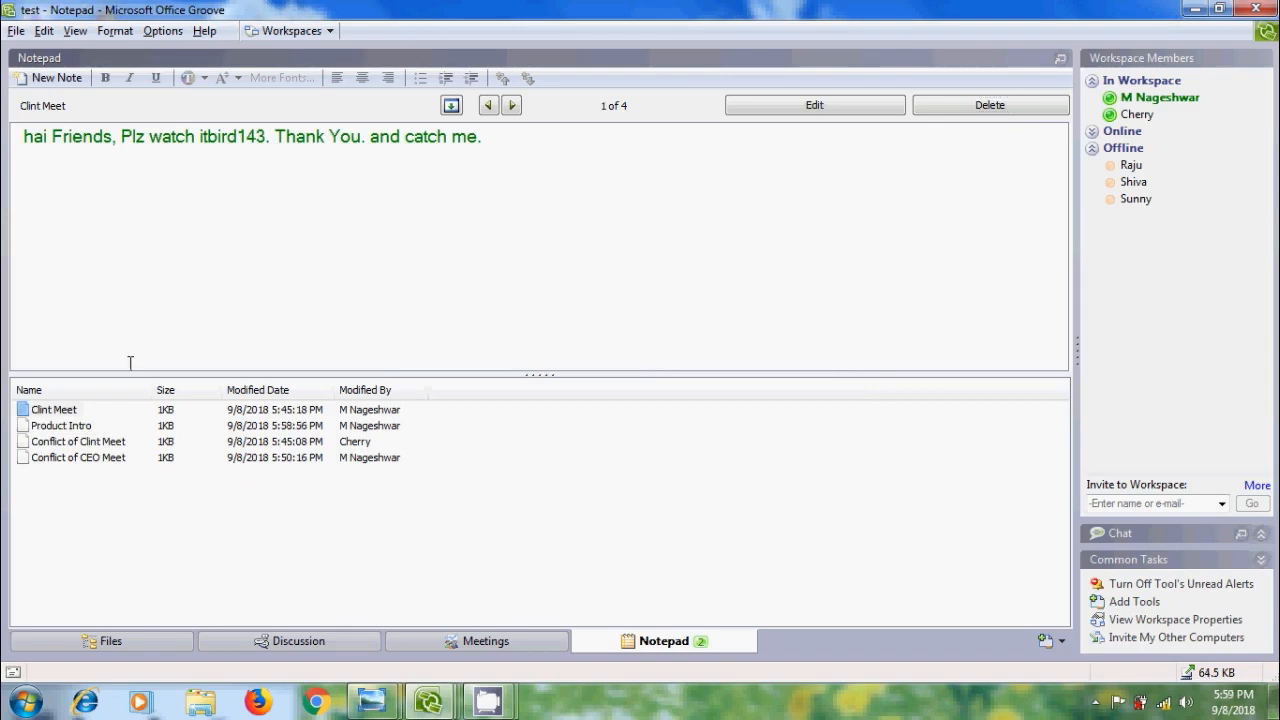
- Find the word "Product" in the "Product Intro" note, advance to its second occurrence, and close the search
click(76, 428)
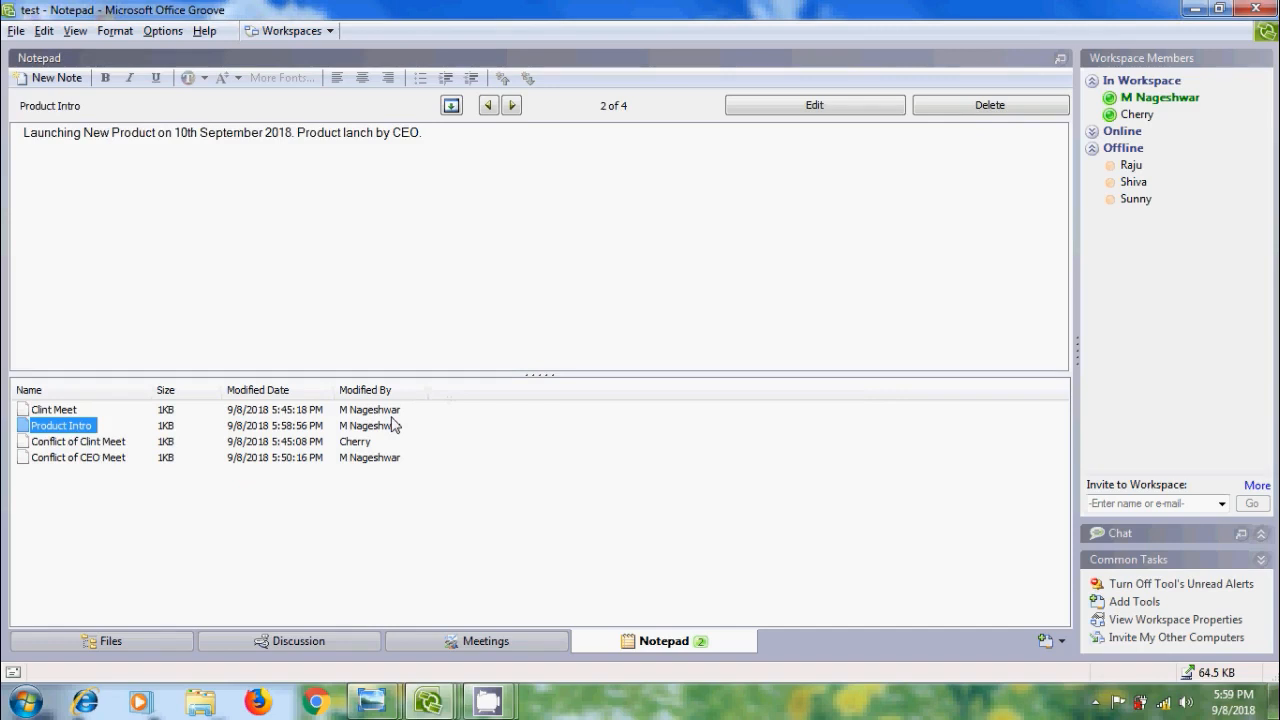
click(44, 30)
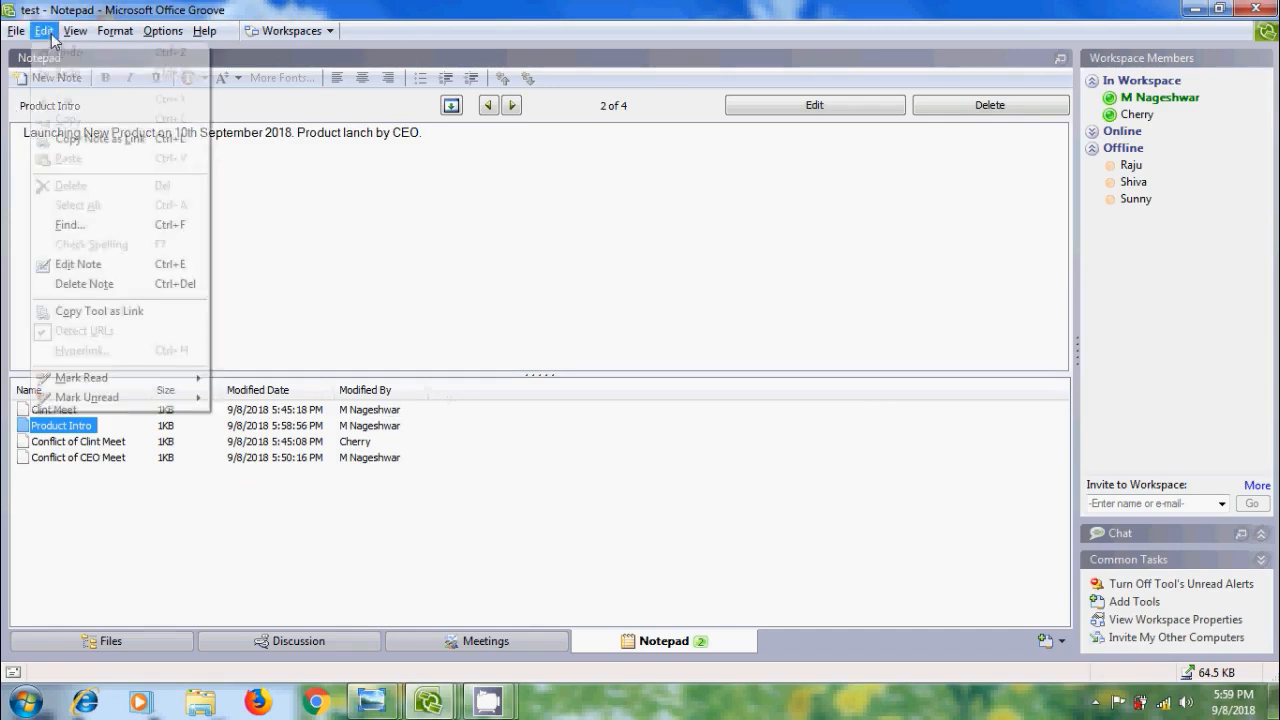
click(110, 236)
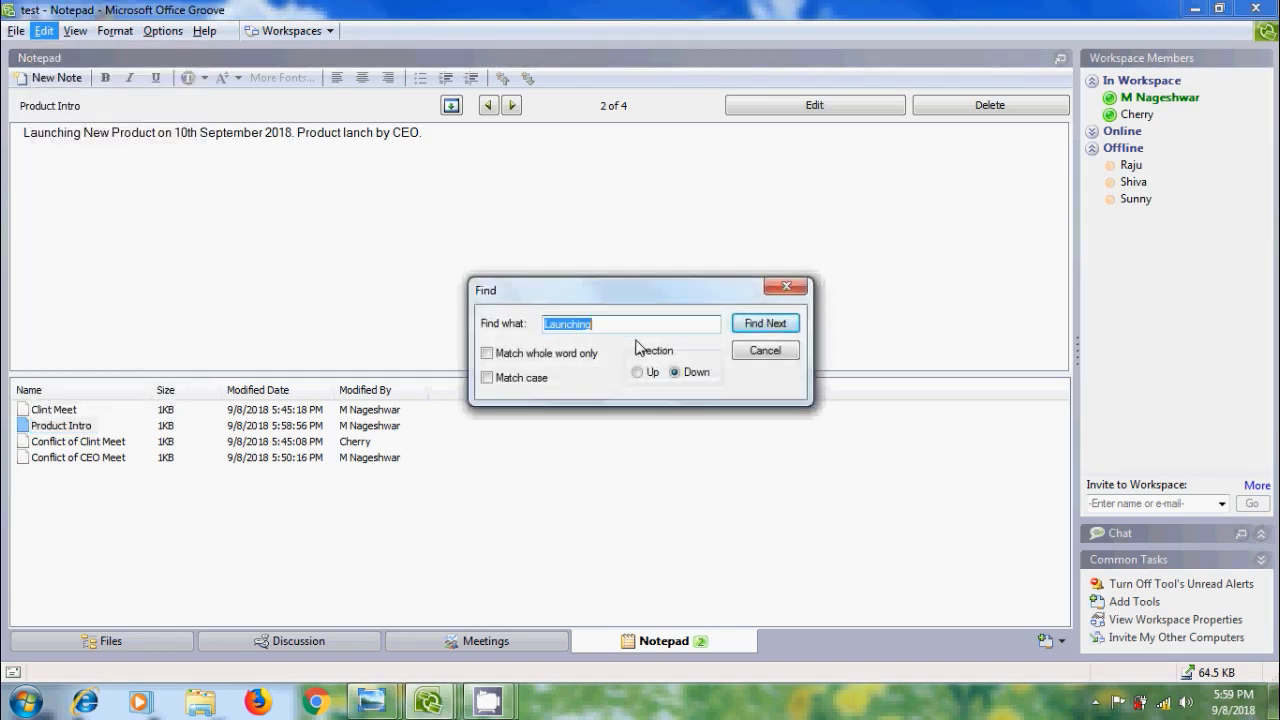
text(Product)
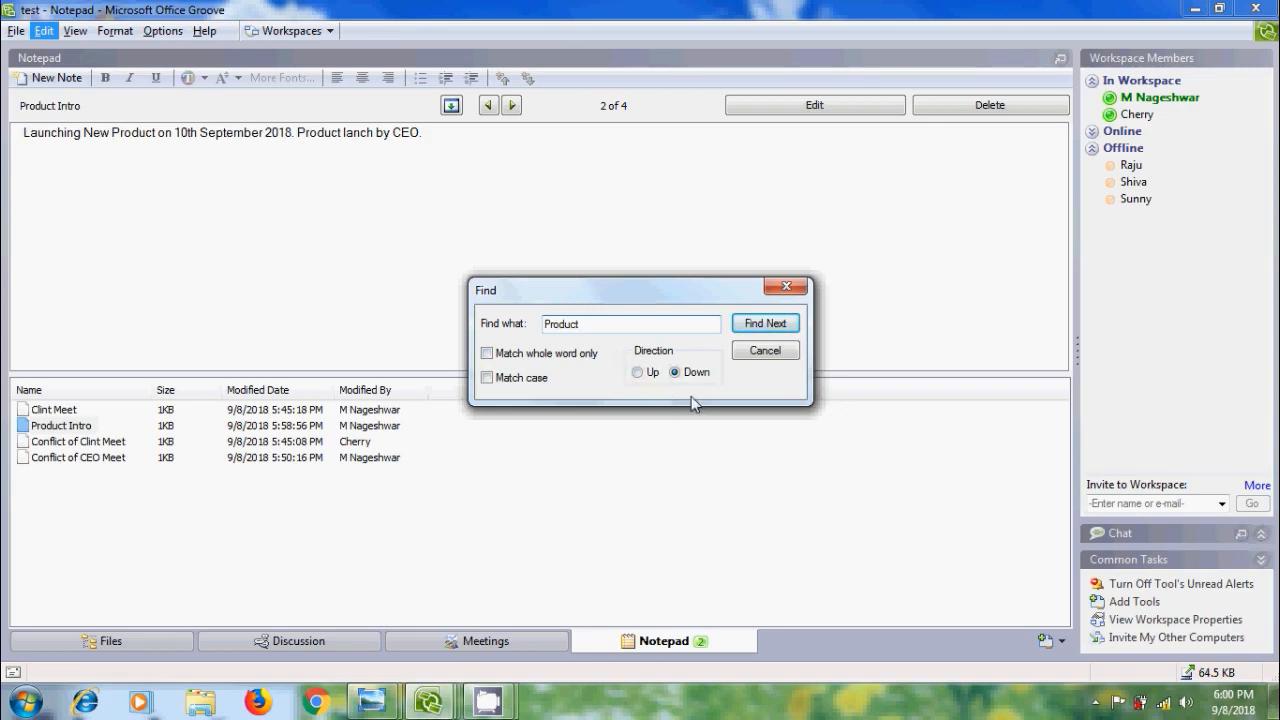
click(766, 323)
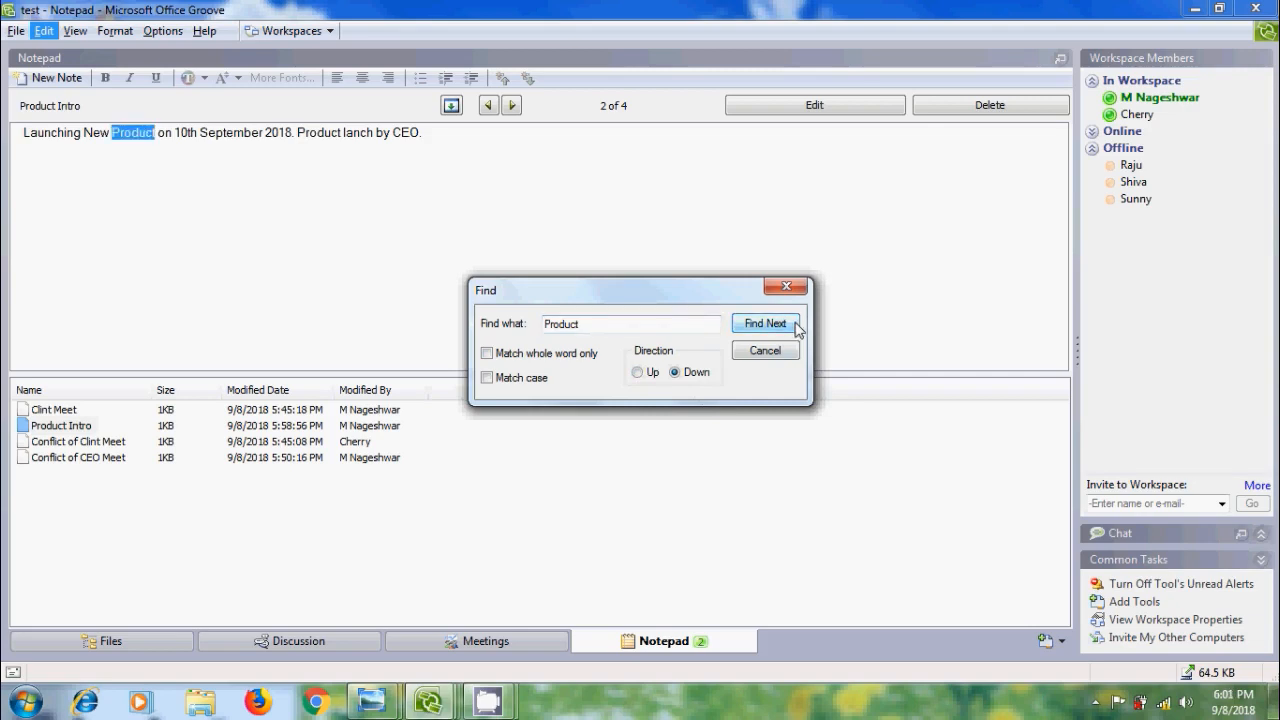
click(794, 326)
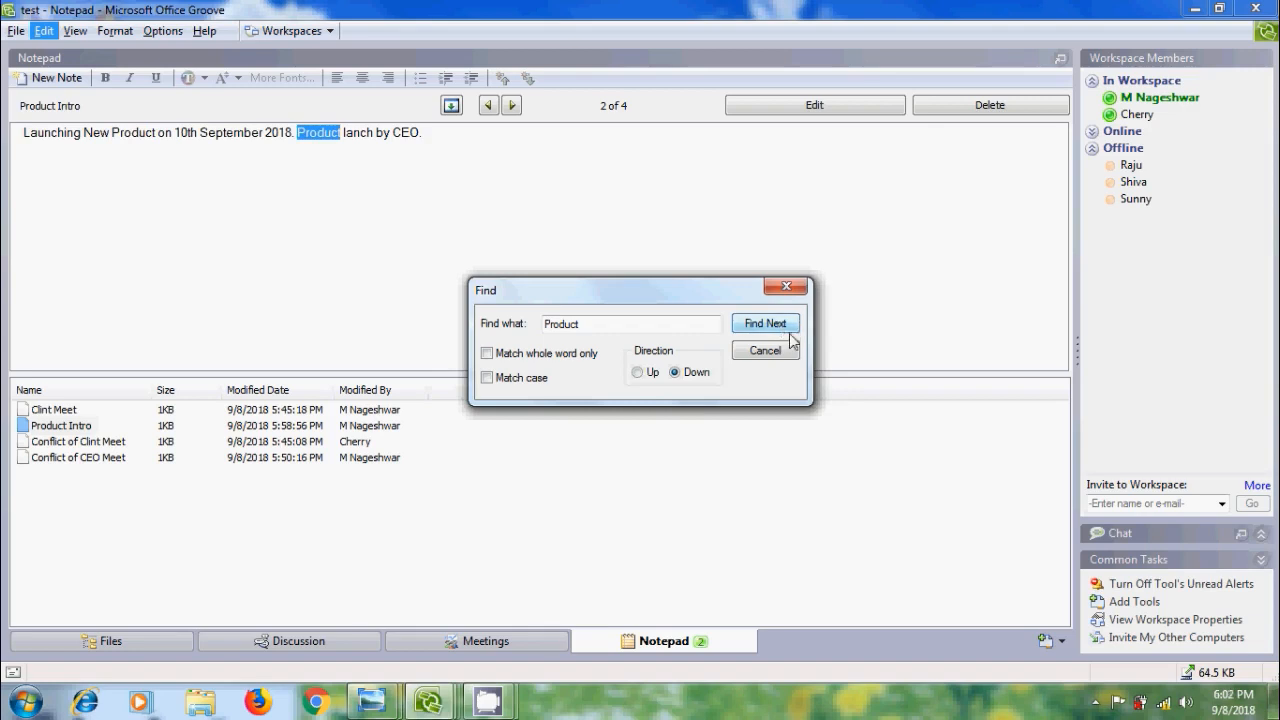
click(782, 357)
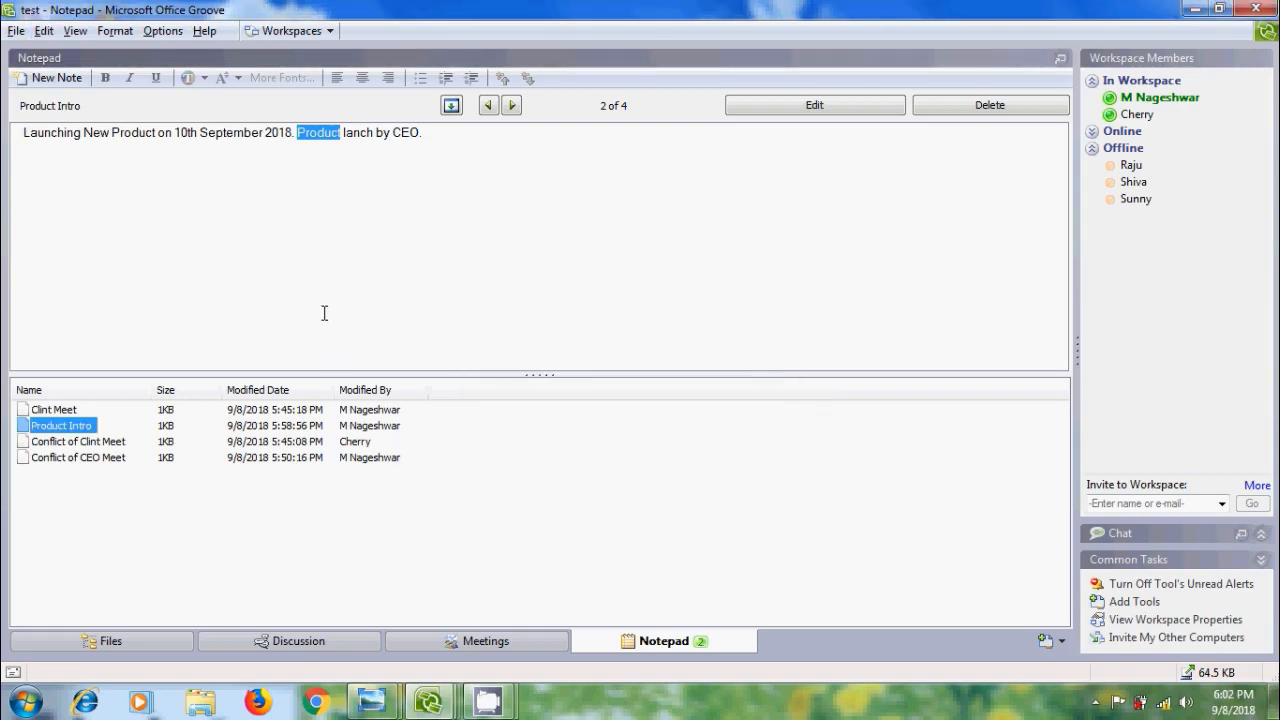
- Minimize the title image and the open Notepad workspace windows to reveal the desktop
click(16, 30)
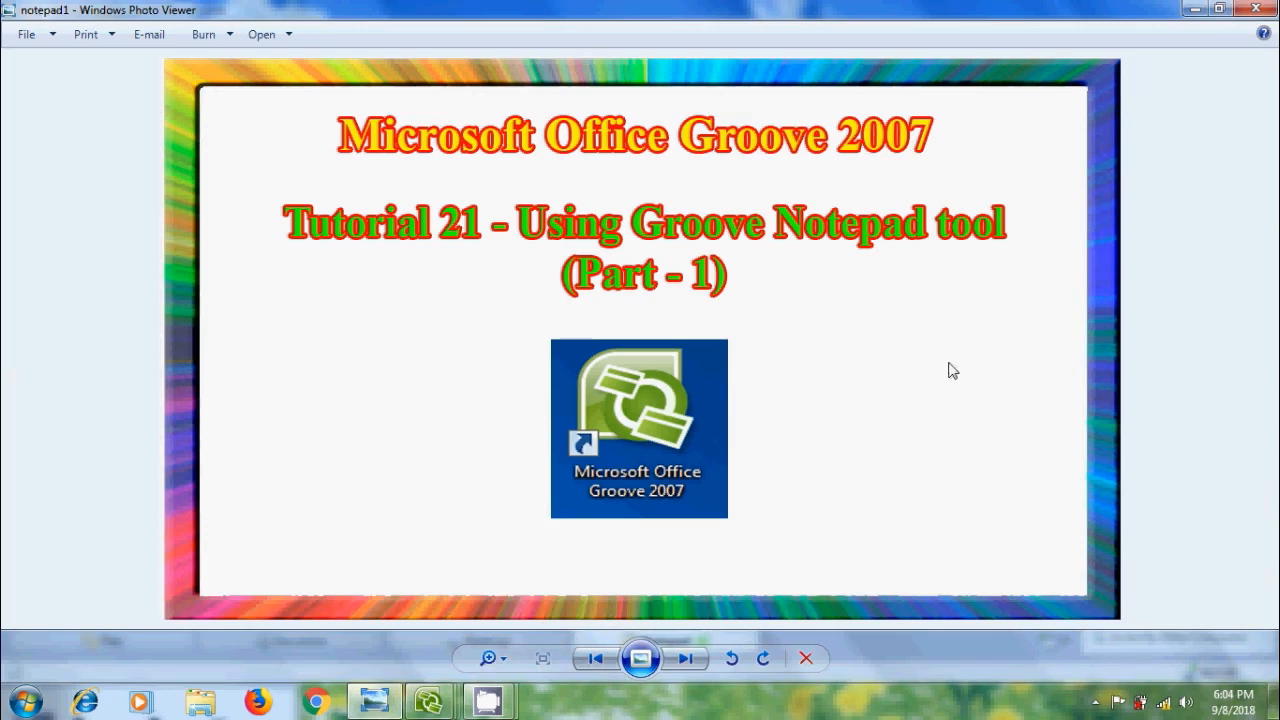
click(1195, 9)
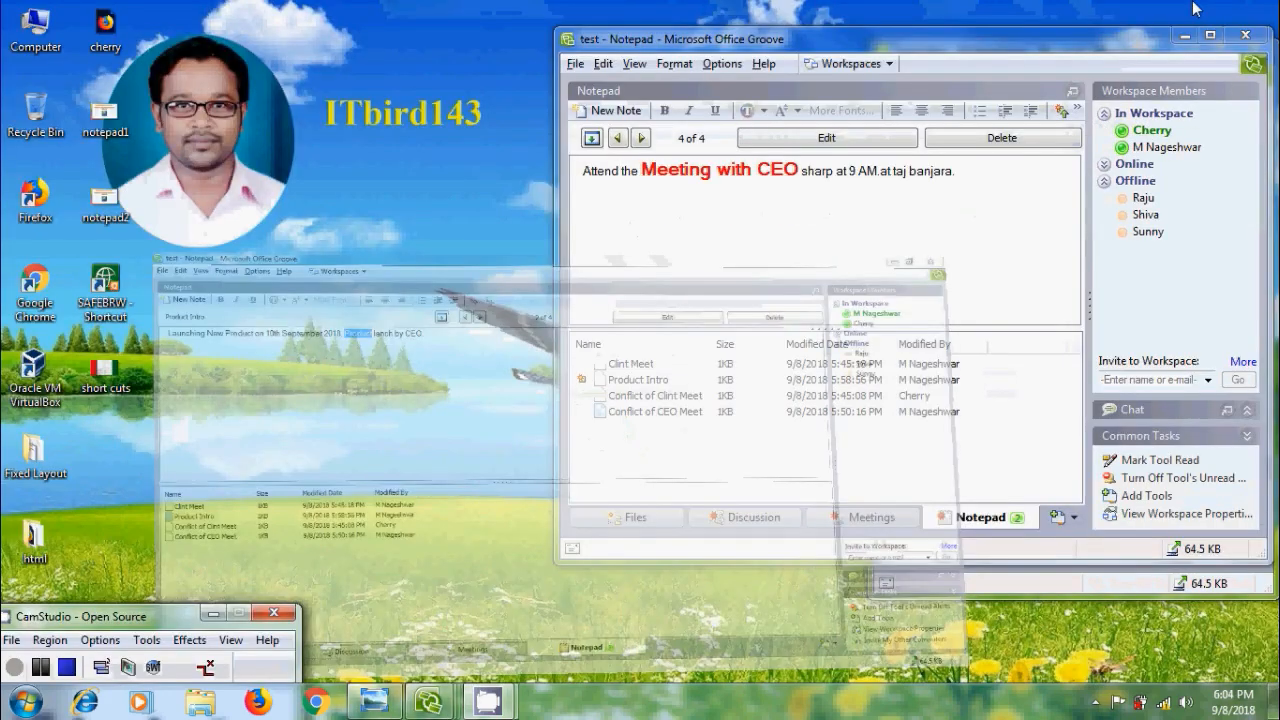
click(1197, 50)
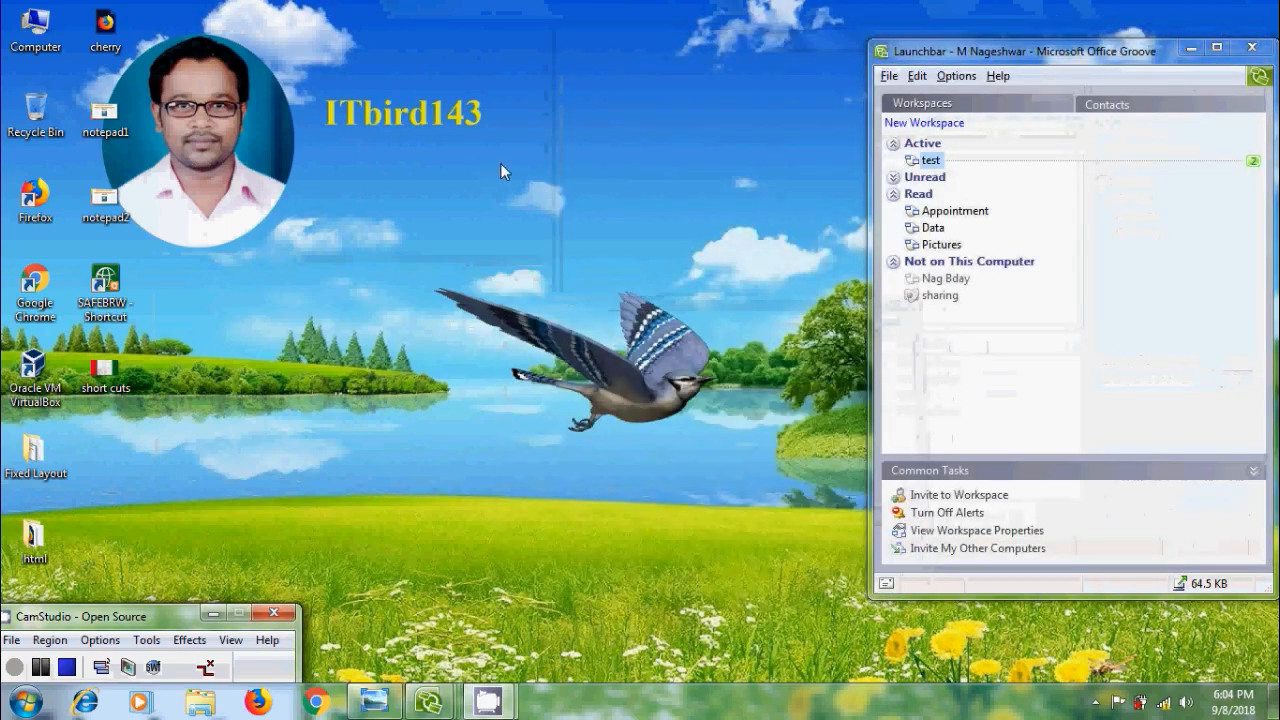